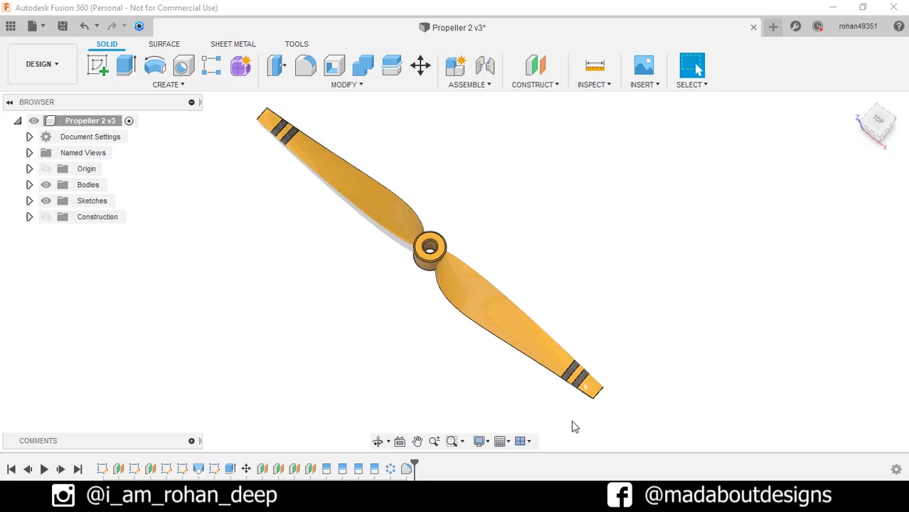
Start a new centimetre design and open a sketch on the vertical YZ plane
{"action": "middle_click_drag", "start_coordinate": [511, 386], "coordinate": [739, 388], "text": "shift"}
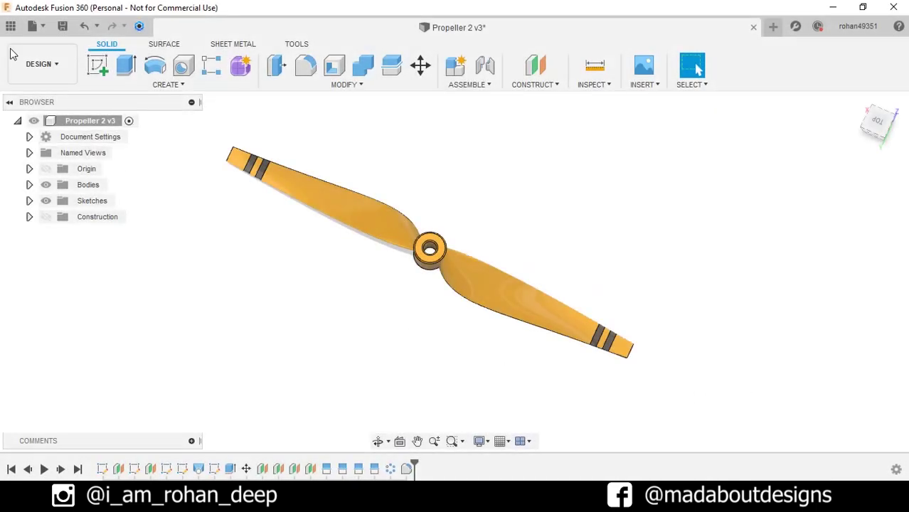
{"action": "left_click", "coordinate": [32, 26]}
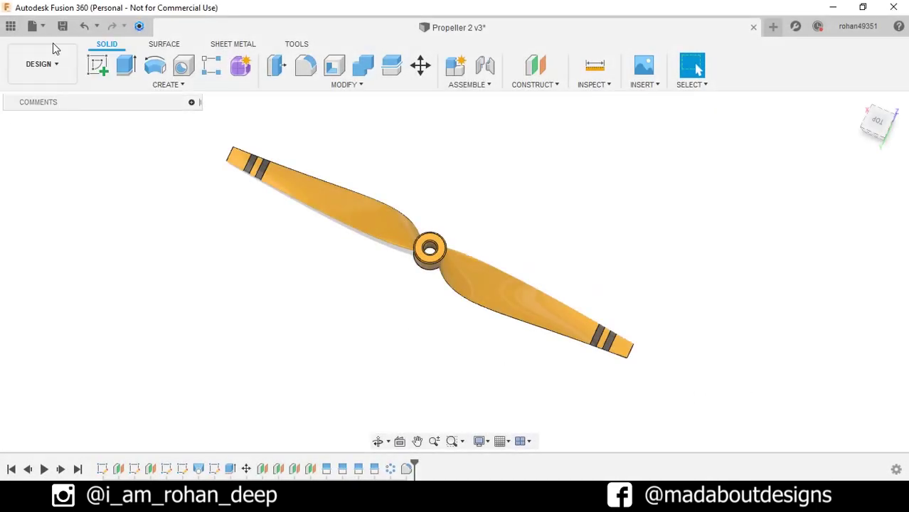
{"action": "left_click", "coordinate": [30, 139]}
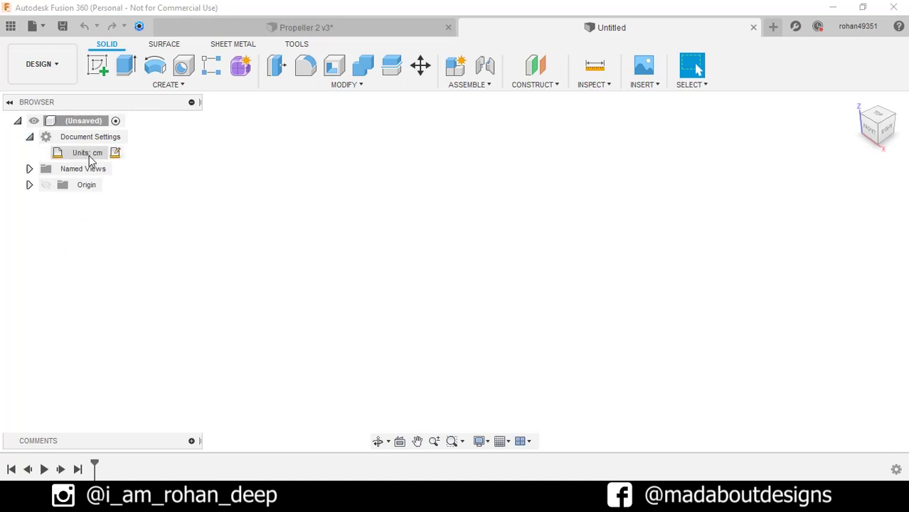
{"action": "left_click", "coordinate": [97, 65]}
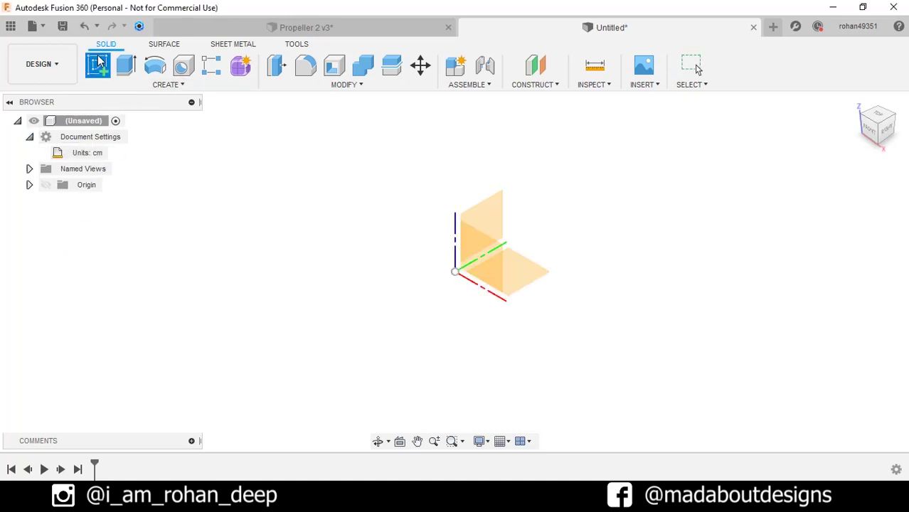
{"action": "left_click", "coordinate": [486, 215]}
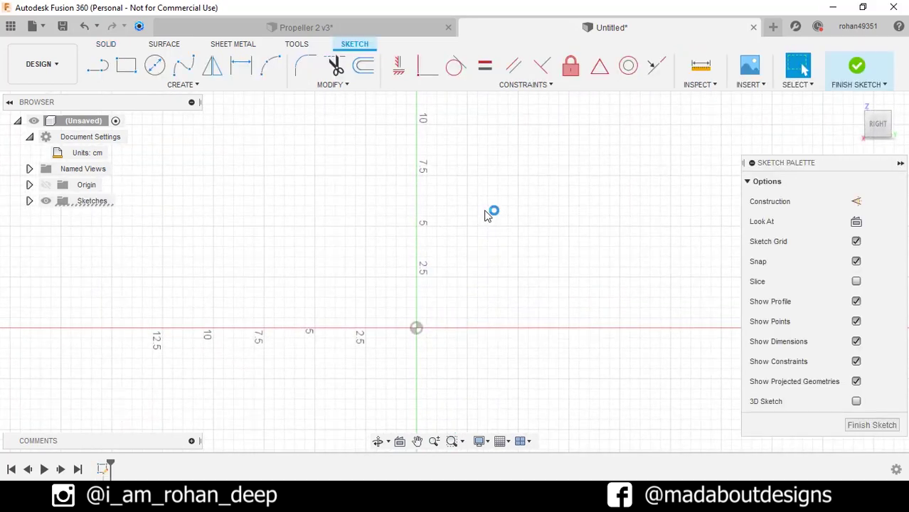
Draw a 0.75 cm line from the origin at 45°
{"action": "left_click", "coordinate": [99, 68]}
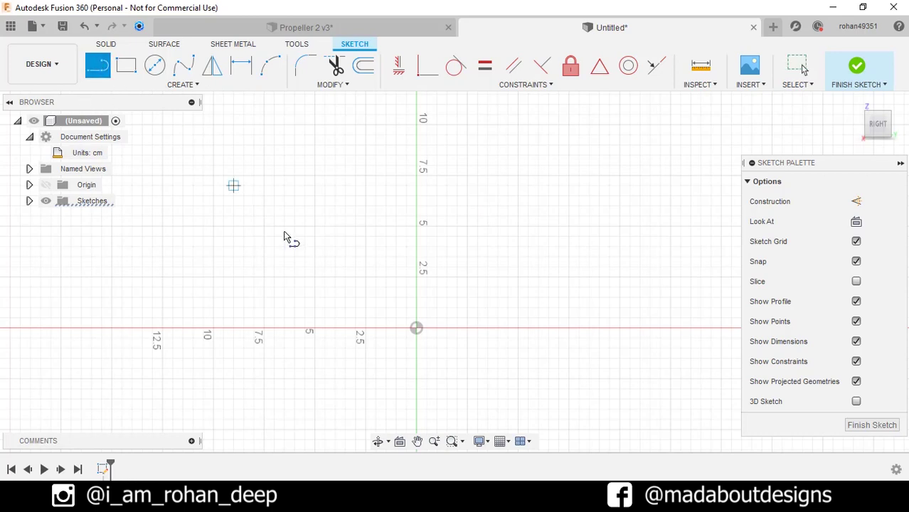
{"action": "left_click", "coordinate": [416, 328]}
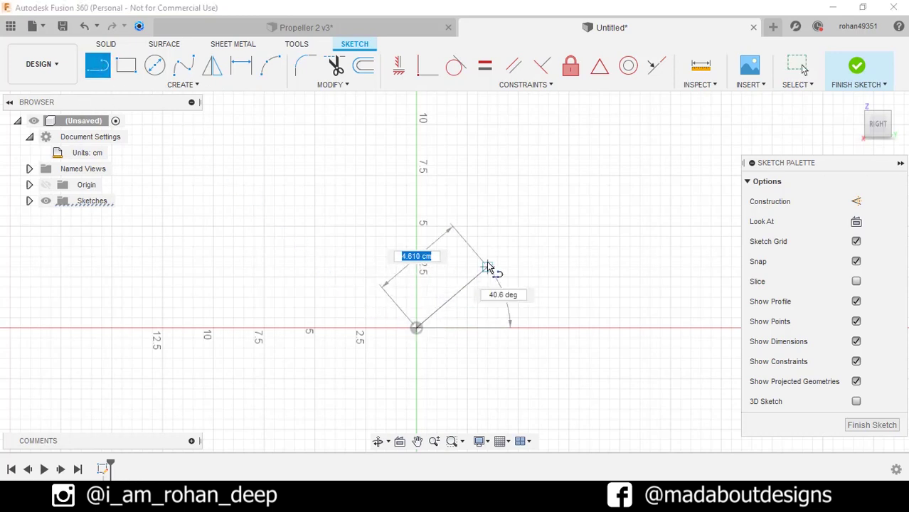
{"action": "type", "text": ".7"}
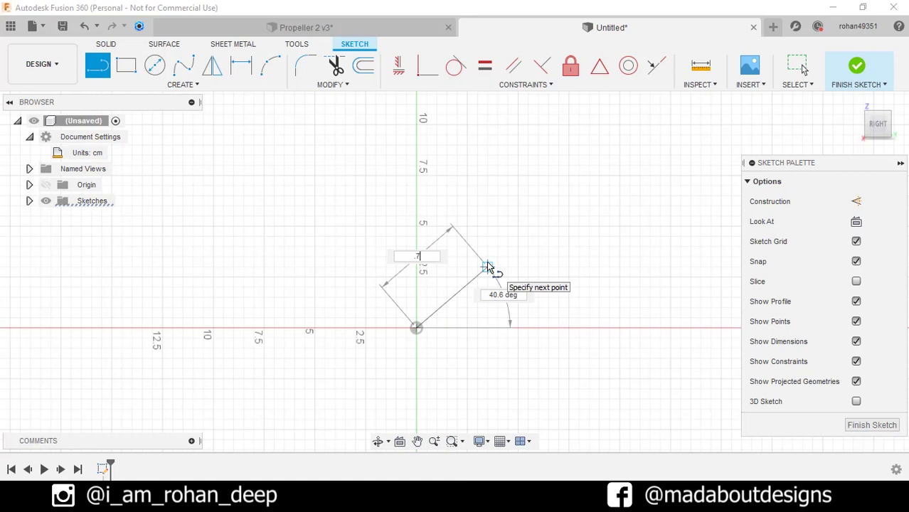
{"action": "type", "text": "5"}
{"action": "key", "text": "Tab"}
{"action": "type", "text": "45"}
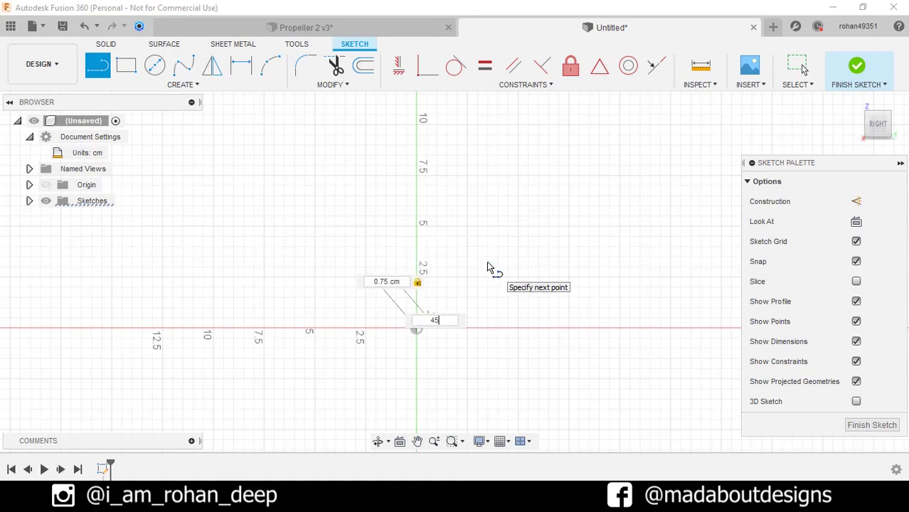
{"action": "key", "text": "Tab"}
{"action": "key", "text": "Return"}
{"action": "key", "text": "Escape"}
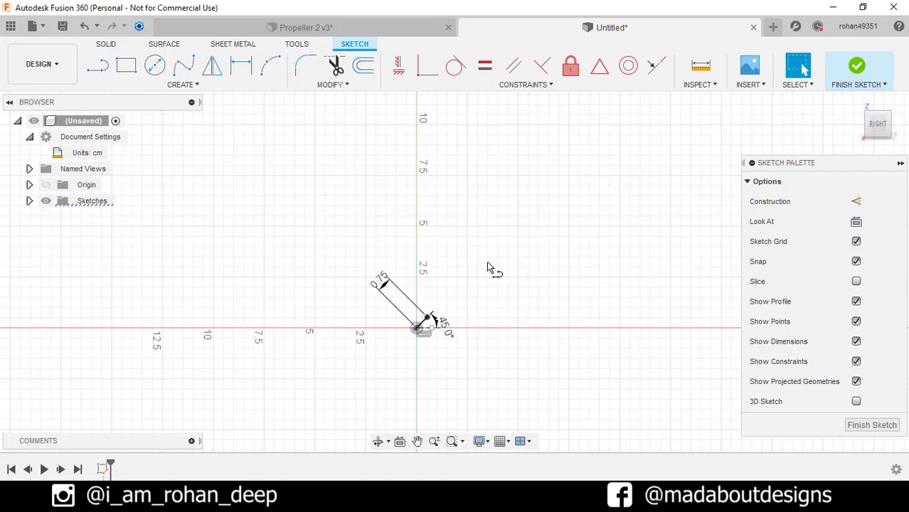
{"action": "scroll", "coordinate": [416, 334], "scroll_direction": "up", "scroll_amount": 6}
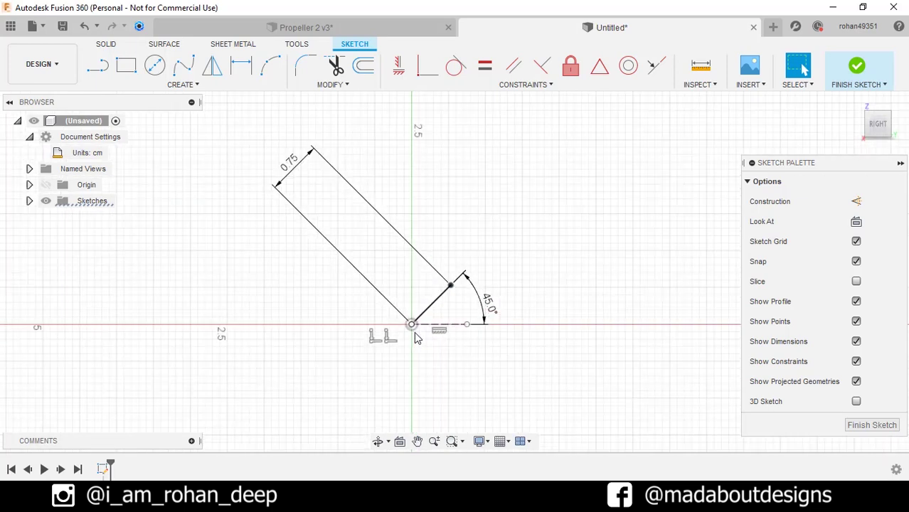
Draw a 0.075-wide three-point arc slot from the origin to the line's far end
{"action": "left_click", "coordinate": [198, 86]}
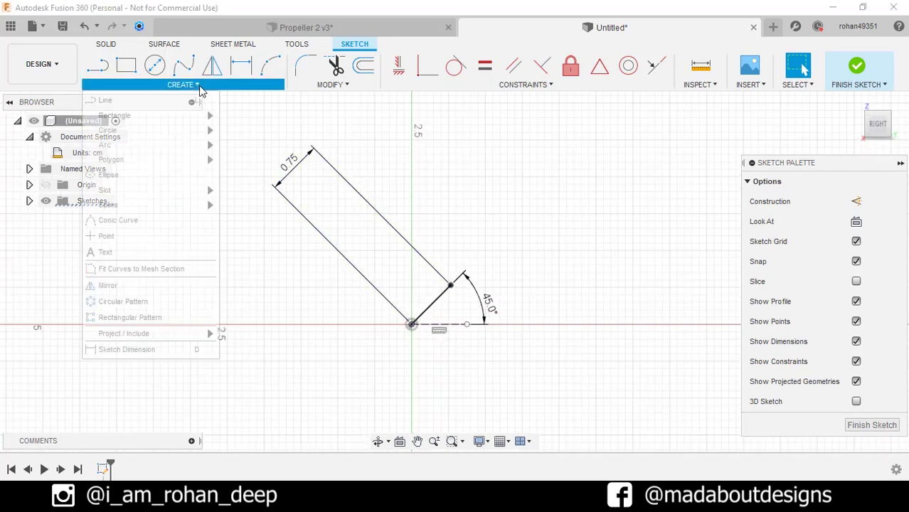
{"action": "mouse_move", "coordinate": [189, 192]}
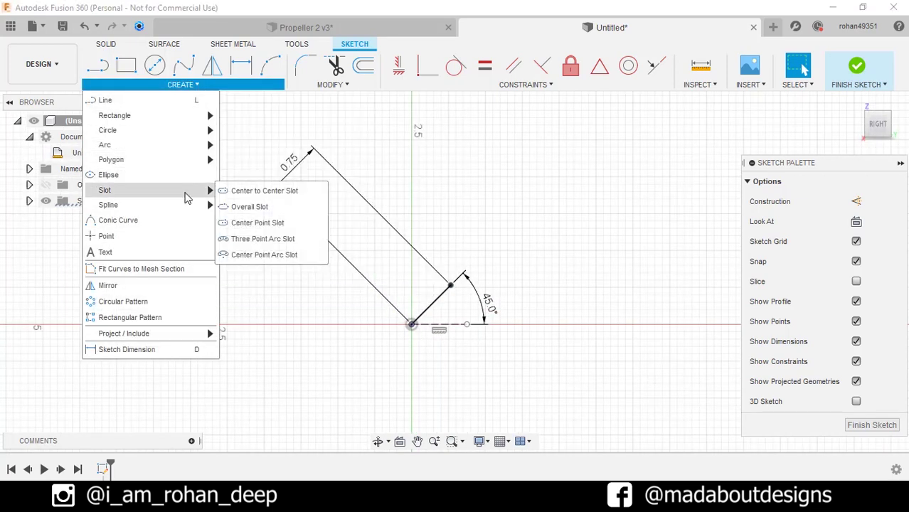
{"action": "left_click", "coordinate": [255, 247]}
{"action": "scroll", "coordinate": [359, 308], "scroll_direction": "up", "scroll_amount": 2}
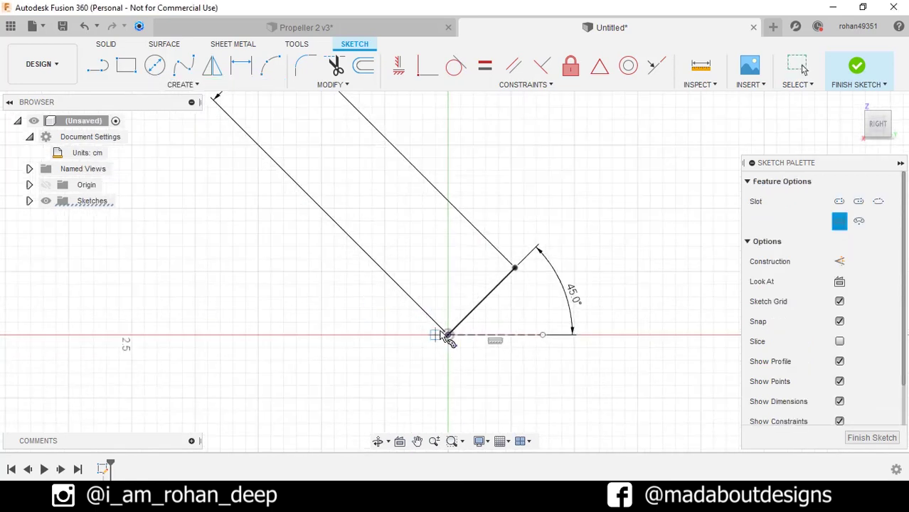
{"action": "left_click", "coordinate": [447, 335]}
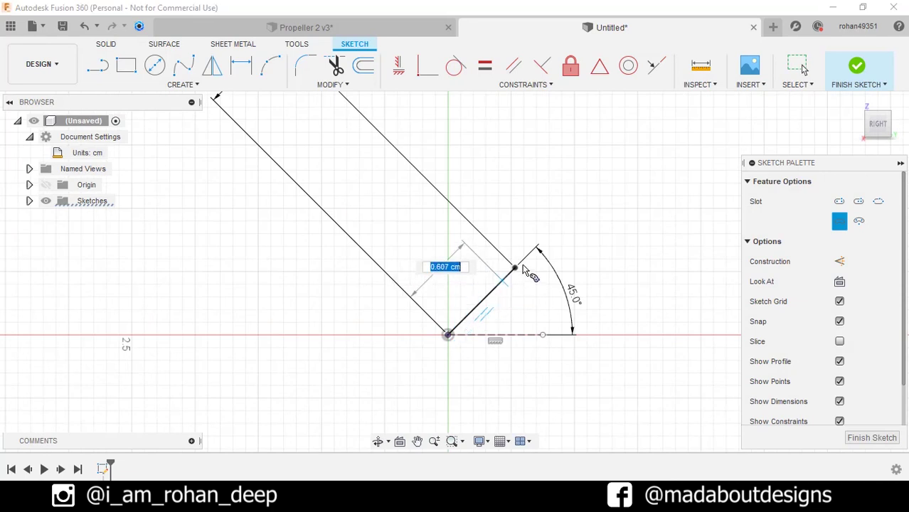
{"action": "left_click", "coordinate": [515, 269]}
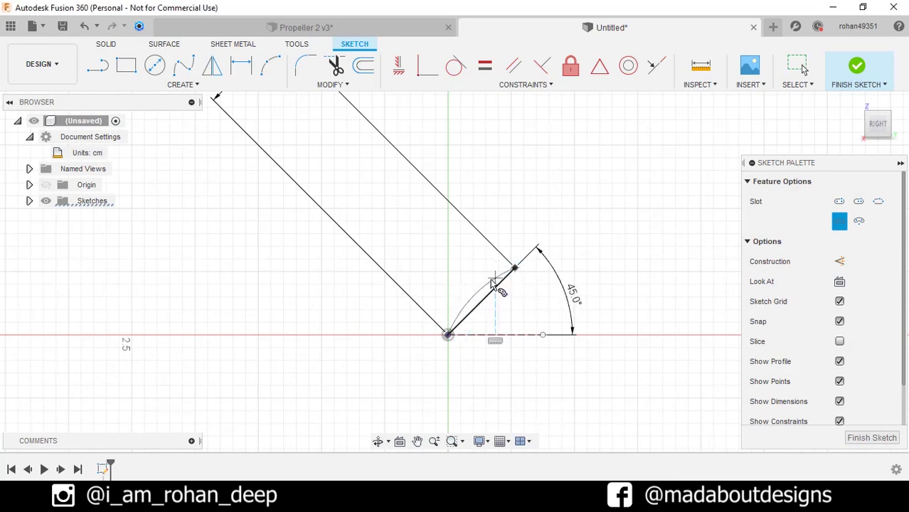
{"action": "left_click", "coordinate": [481, 281]}
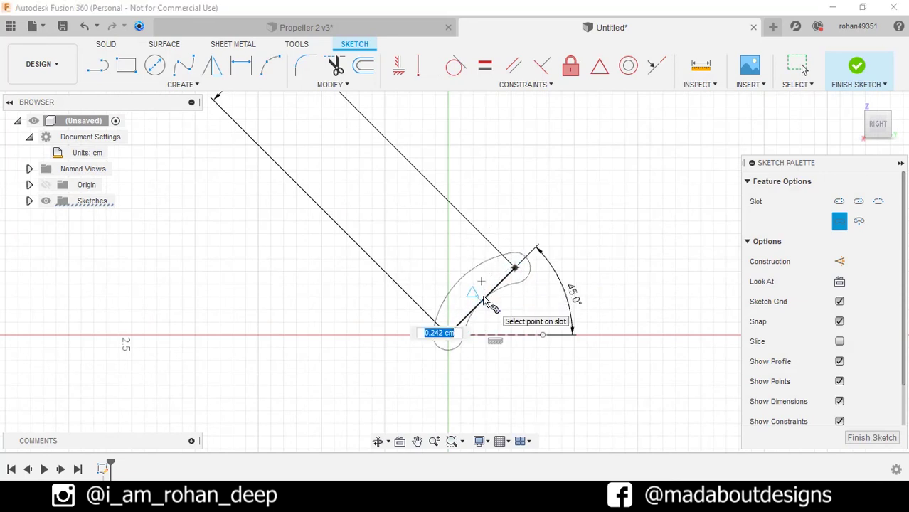
{"action": "key", "text": "BackSpace"}
{"action": "type", "text": ".075"}
{"action": "key", "text": "Tab"}
{"action": "key", "text": "Return"}
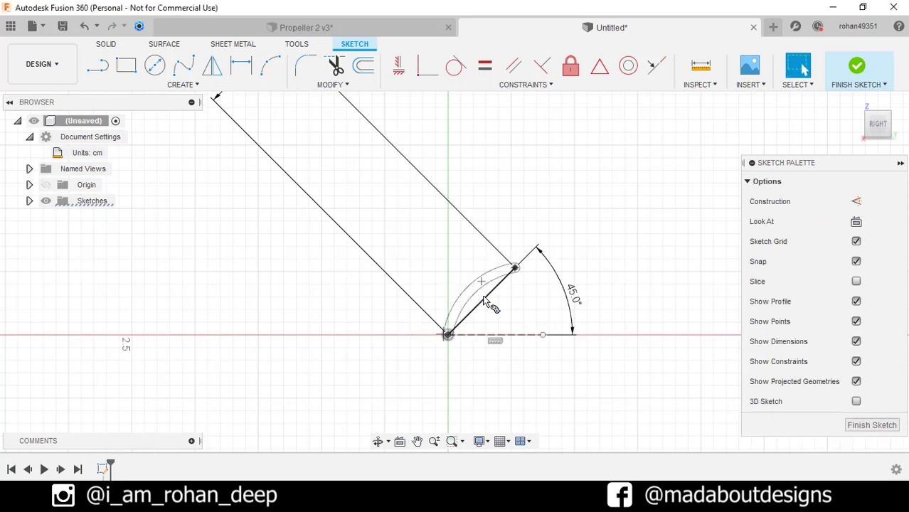
Dimension the slot arc to a 1 cm radius and finish the sketch
{"action": "left_click", "coordinate": [242, 70]}
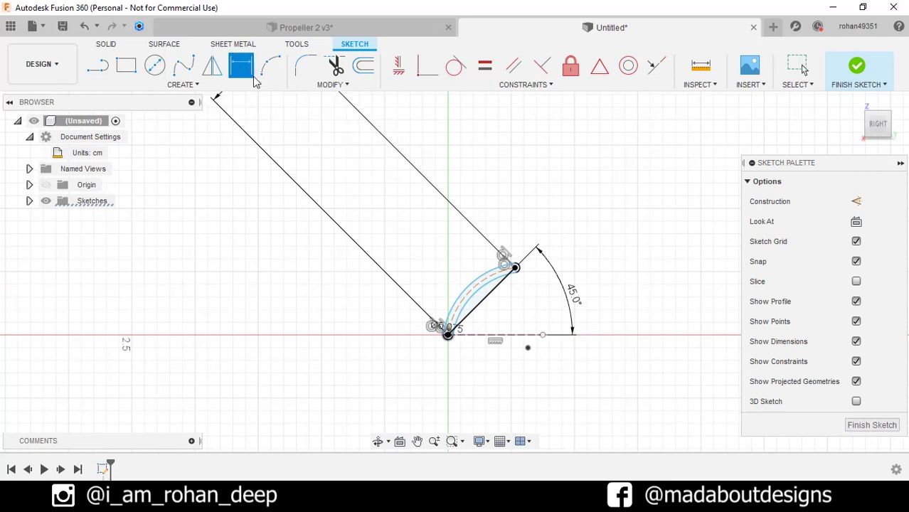
{"action": "left_click", "coordinate": [478, 286]}
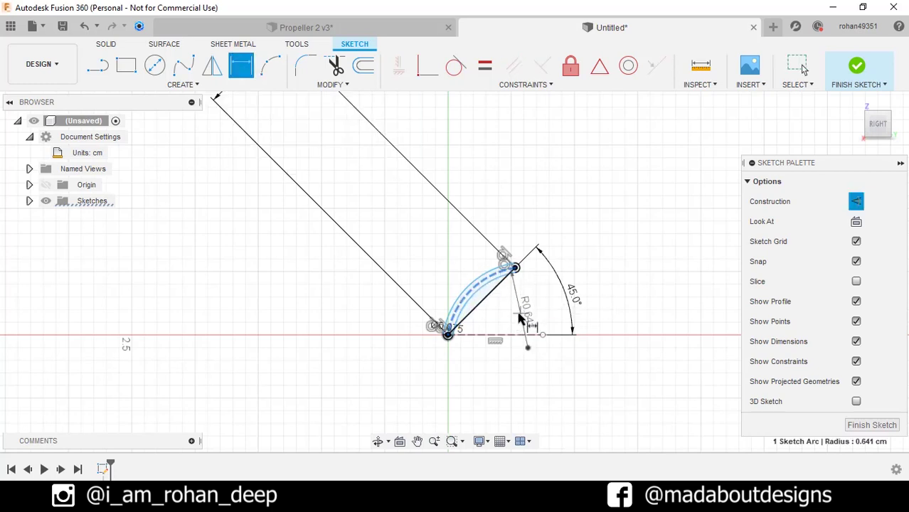
{"action": "left_click", "coordinate": [562, 329]}
{"action": "type", "text": "1"}
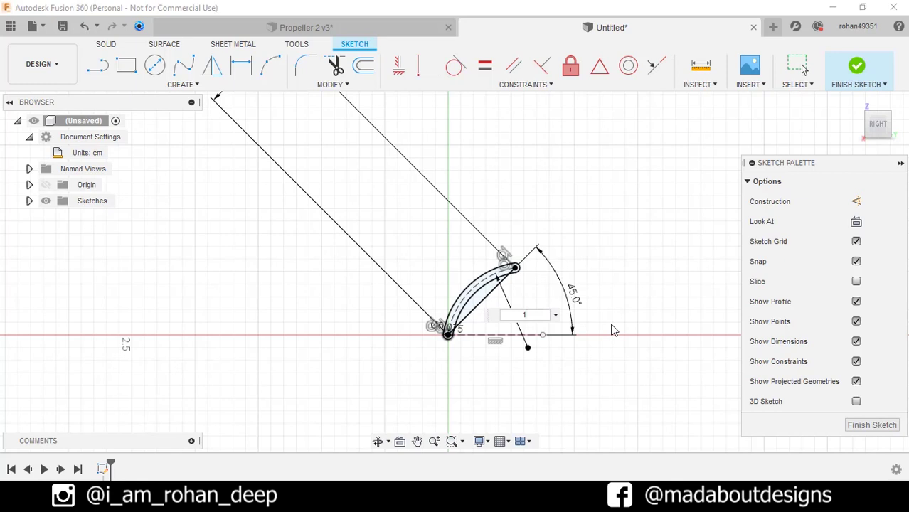
{"action": "key", "text": "Return"}
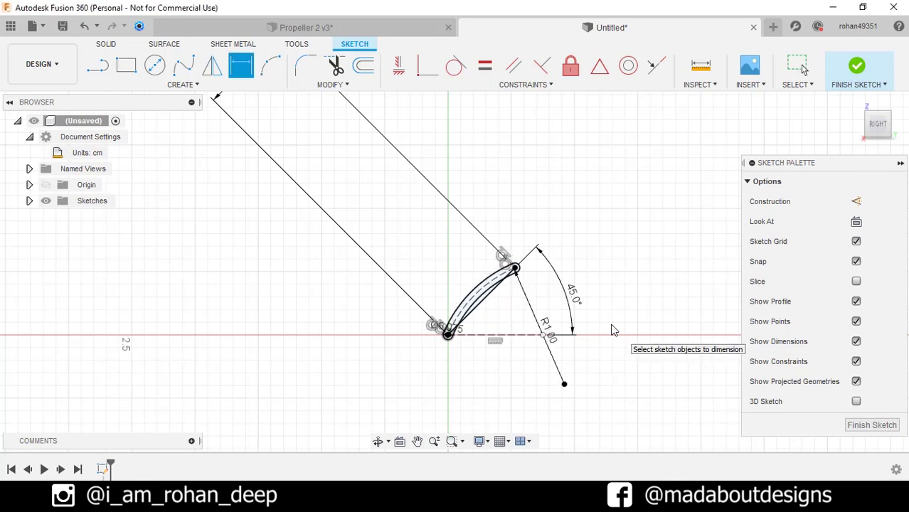
{"action": "left_click", "coordinate": [855, 69]}
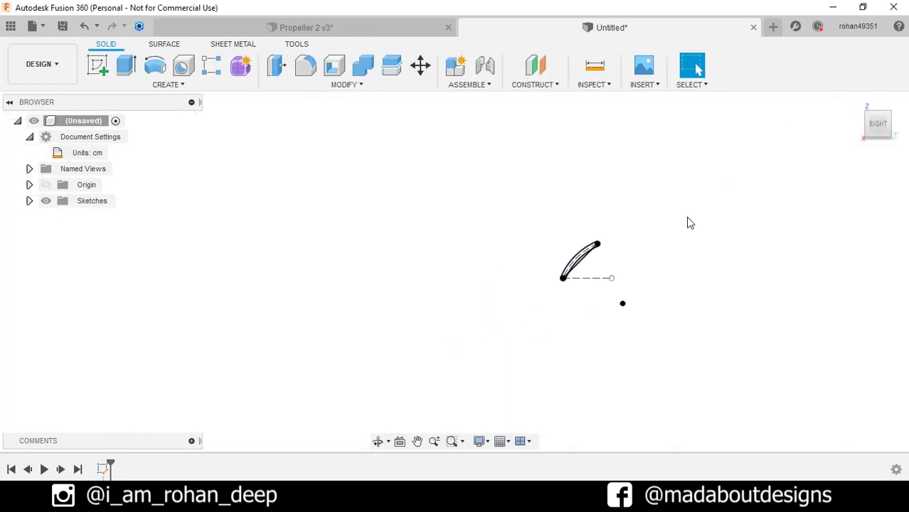
Create Plane1 offset 2 cm from the YZ plane and start a sketch on it
{"action": "mouse_move", "coordinate": [688, 221]}
{"action": "middle_mouse_down", "text": "shift"}
{"action": "mouse_move", "coordinate": [683, 229]}
{"action": "mouse_move", "coordinate": [702, 255]}
{"action": "middle_mouse_up", "text": "shift"}
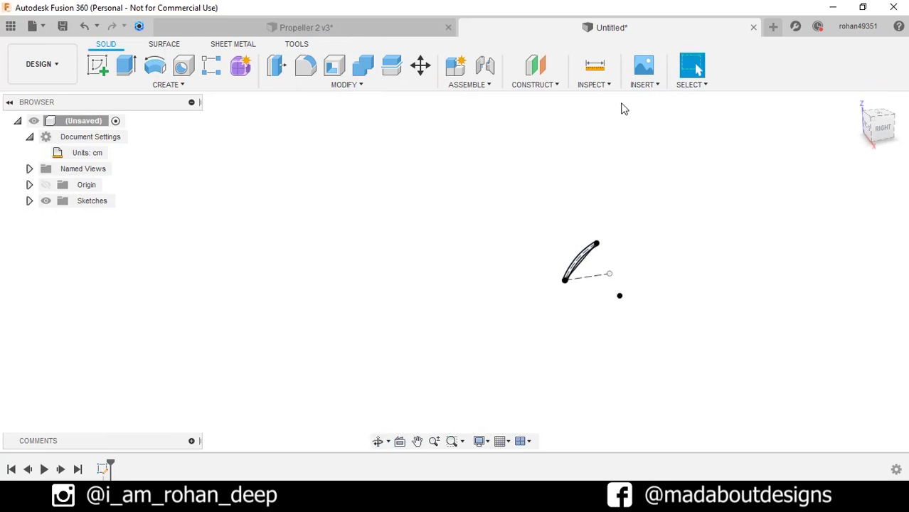
{"action": "left_click", "coordinate": [547, 91]}
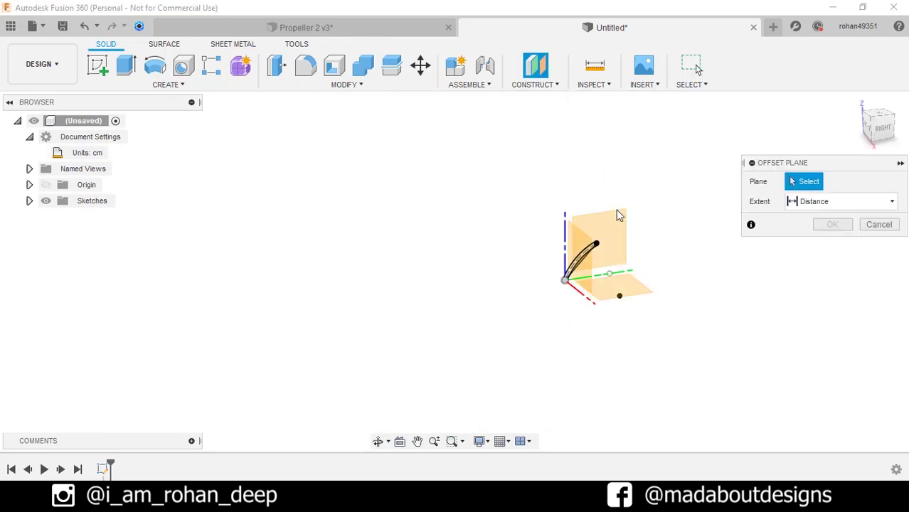
{"action": "left_click", "coordinate": [623, 227]}
{"action": "middle_click_drag", "start_coordinate": [555, 249], "coordinate": [605, 283], "text": "shift"}
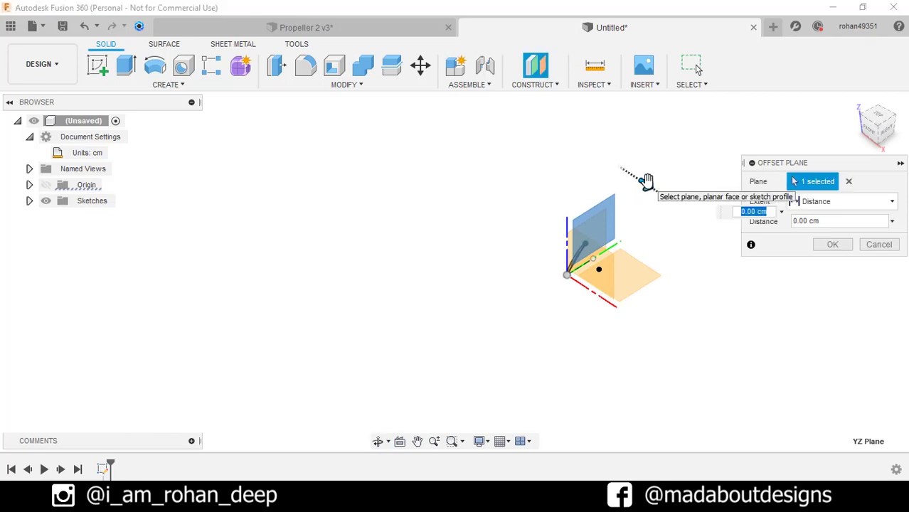
{"action": "type", "text": "2"}
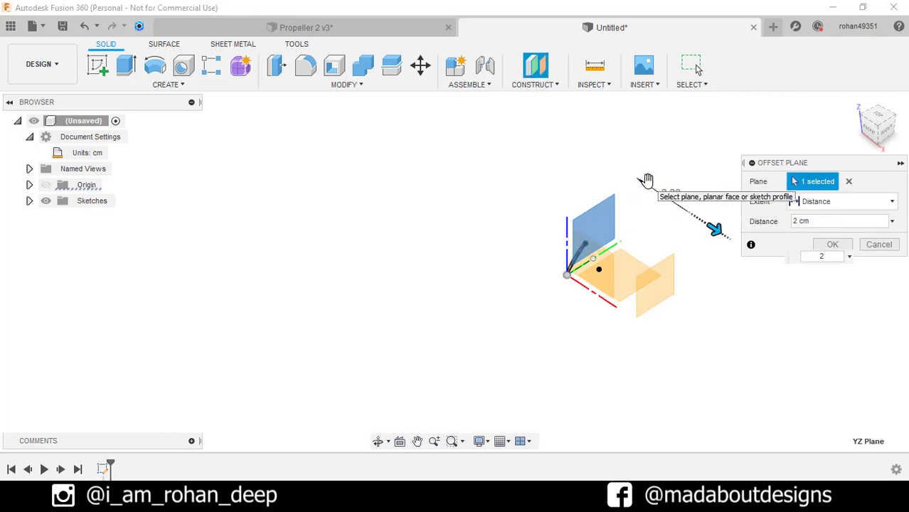
{"action": "key", "text": "Return"}
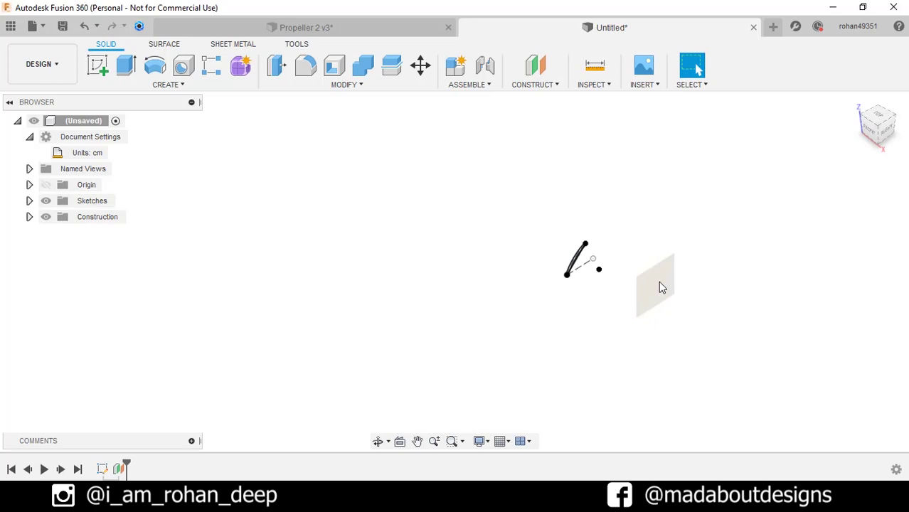
{"action": "left_click", "coordinate": [659, 284]}
{"action": "left_click", "coordinate": [100, 64]}
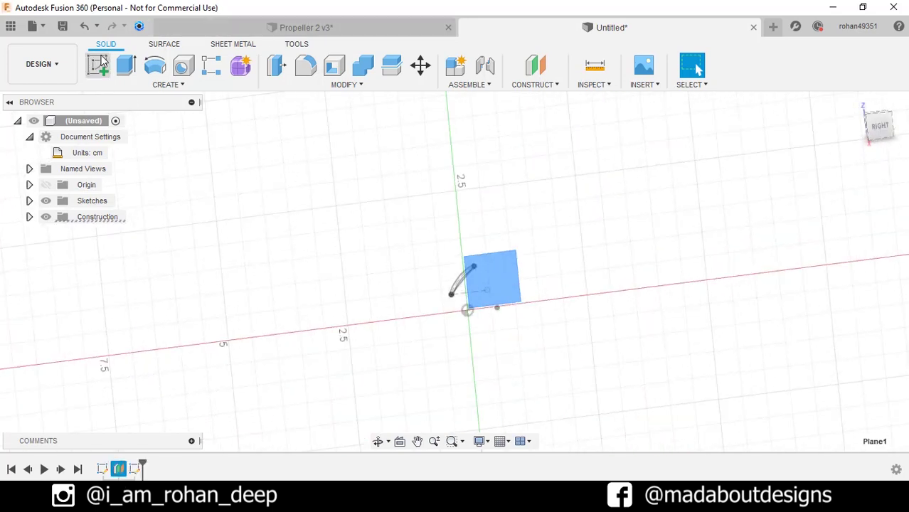
Draw a 1.5 cm line at 20° below the first blade sketch
{"action": "scroll", "coordinate": [475, 316], "scroll_direction": "up", "scroll_amount": 5}
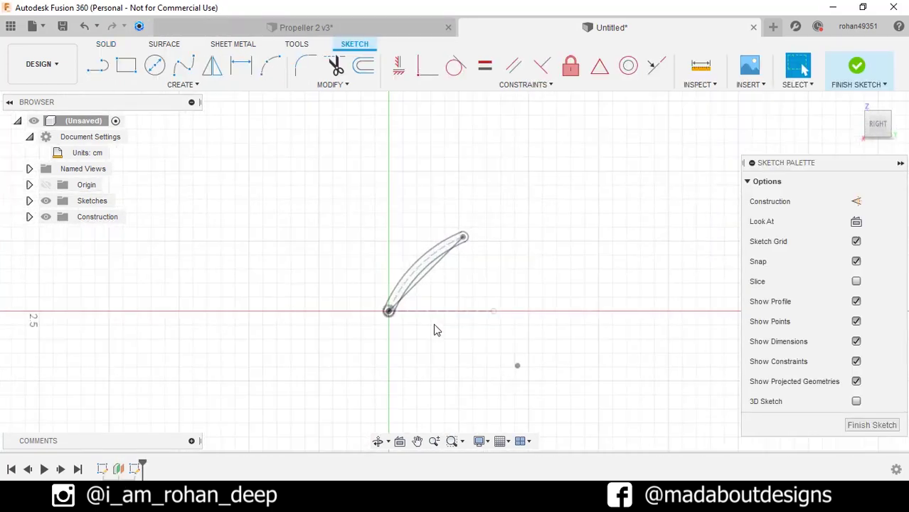
{"action": "left_click", "coordinate": [99, 65]}
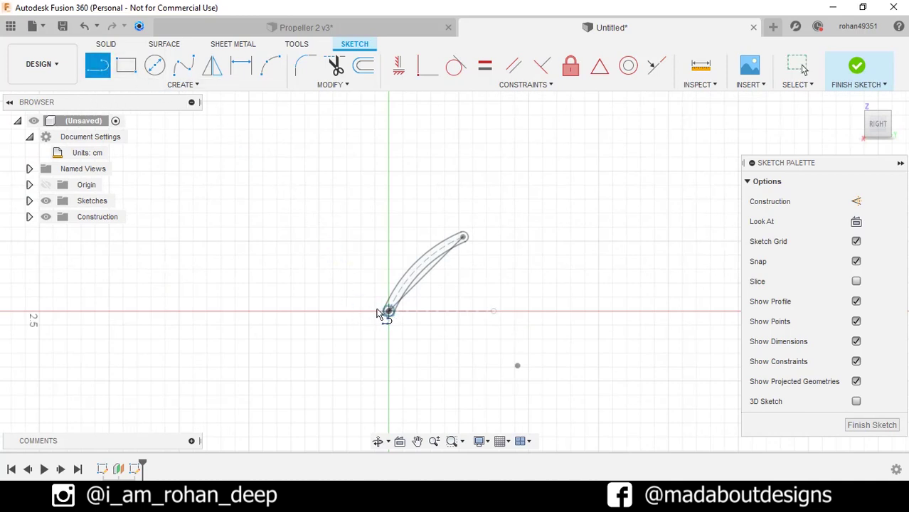
{"action": "left_click", "coordinate": [324, 349]}
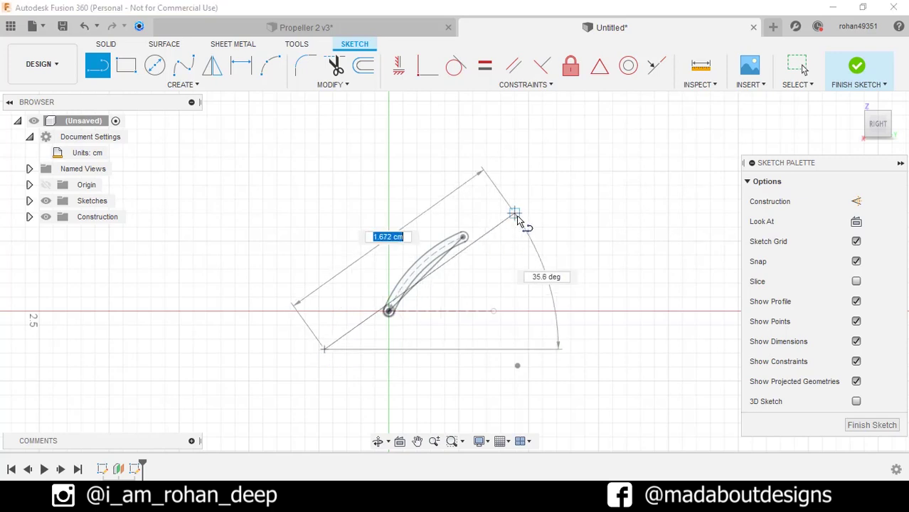
{"action": "key", "text": "Tab"}
{"action": "type", "text": "20"}
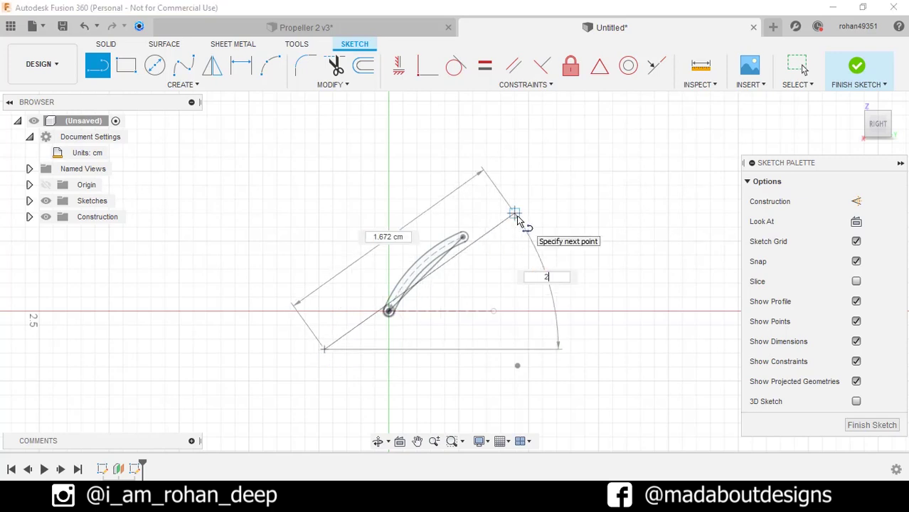
{"action": "key", "text": "Tab"}
{"action": "type", "text": "1.5"}
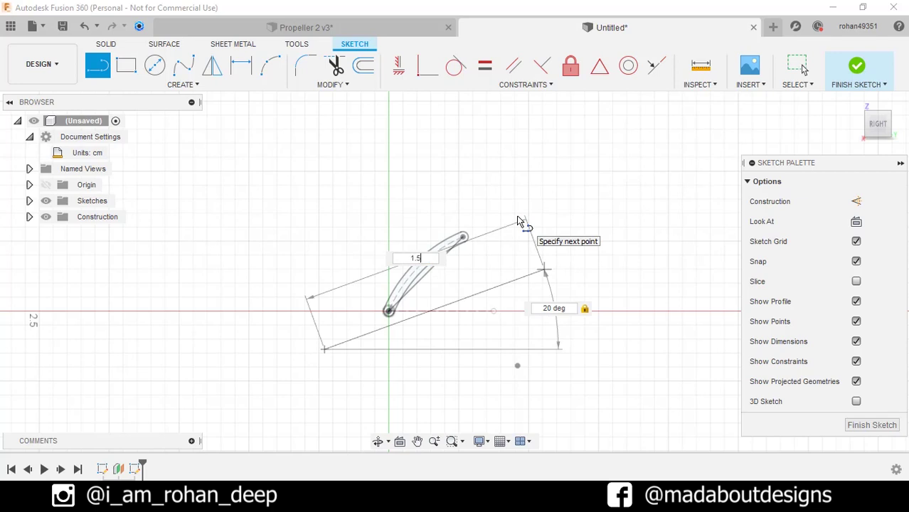
{"action": "key", "text": "Tab"}
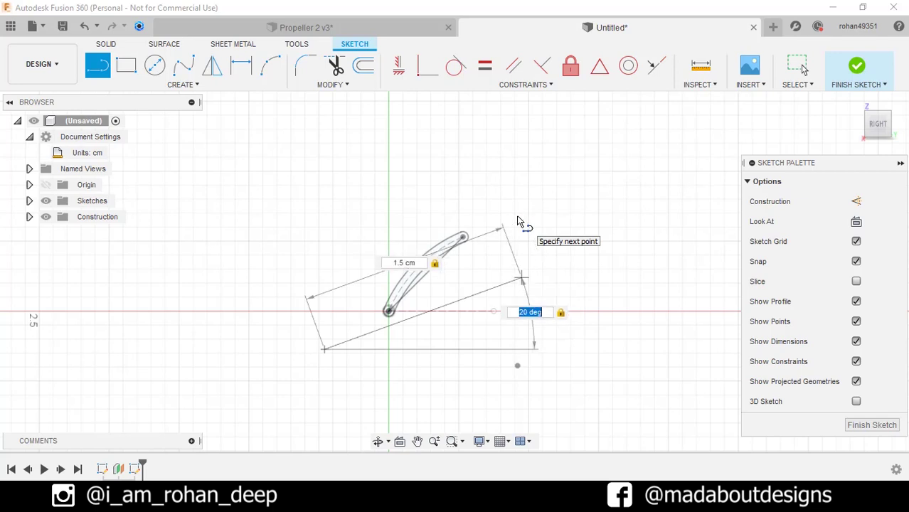
{"action": "key", "text": "Return"}
{"action": "key", "text": "Escape"}
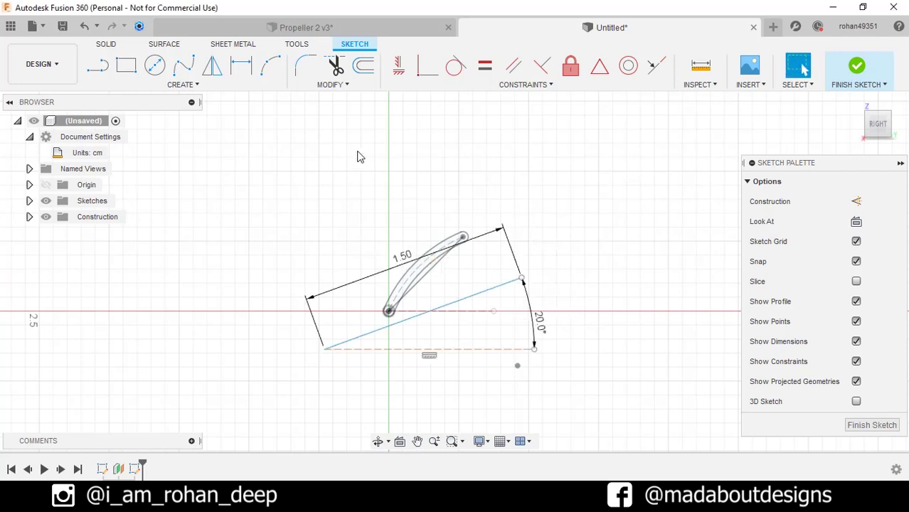
Dimension the line's lower endpoint 0.15 cm vertically from the origin
{"action": "left_click", "coordinate": [240, 66]}
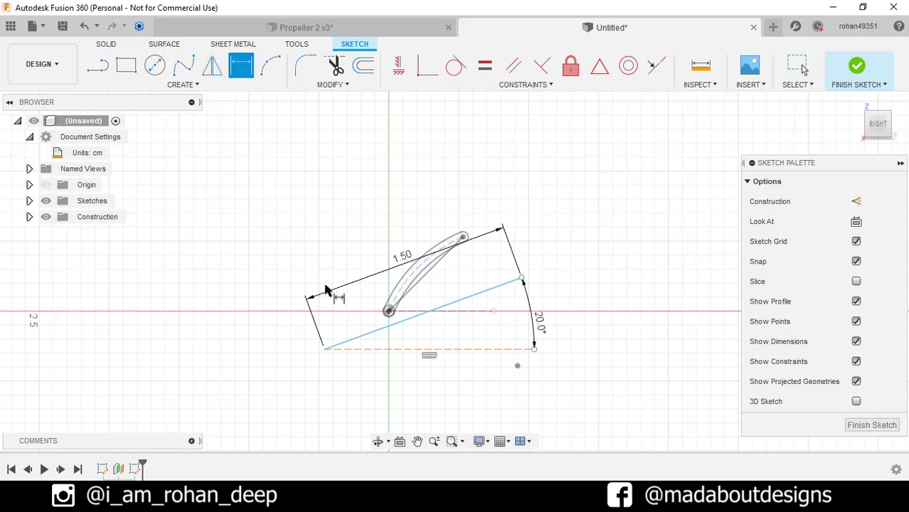
{"action": "scroll", "coordinate": [326, 290], "scroll_direction": "up", "scroll_amount": 3}
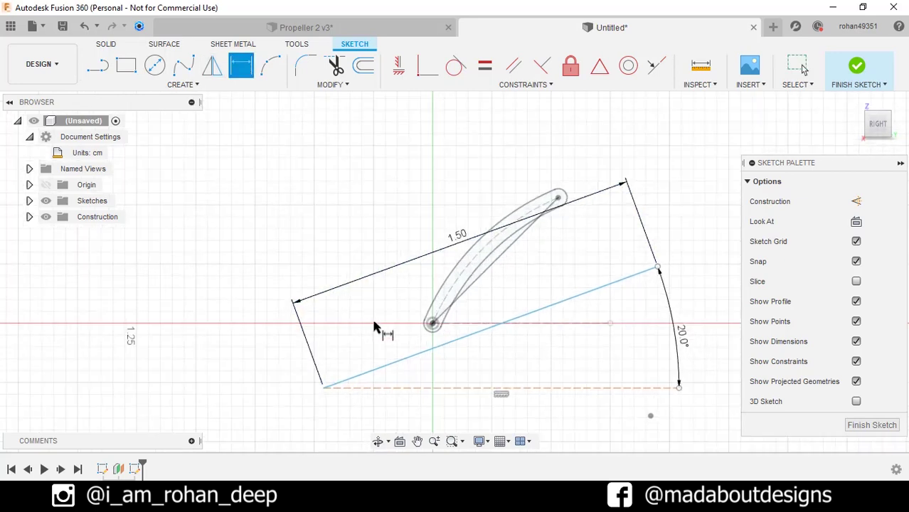
{"action": "left_click", "coordinate": [325, 387]}
{"action": "left_click", "coordinate": [243, 362]}
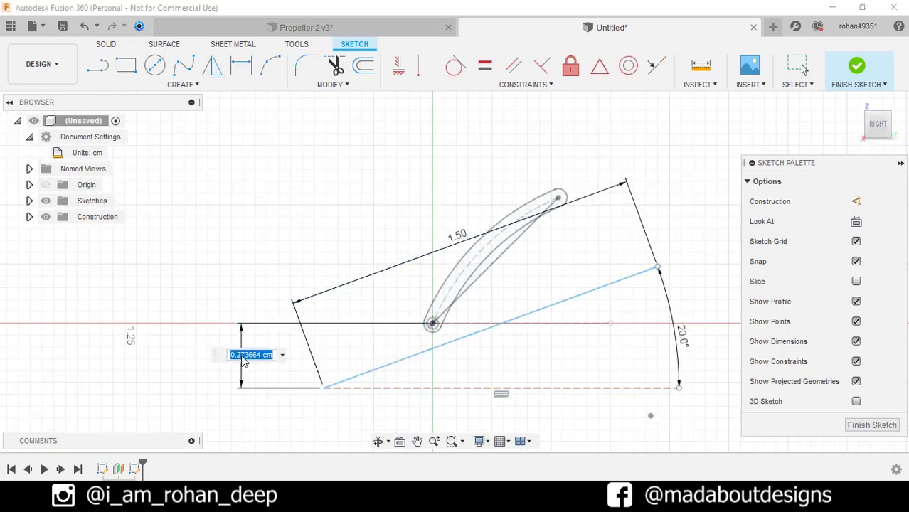
{"action": "key", "text": "BackSpace"}
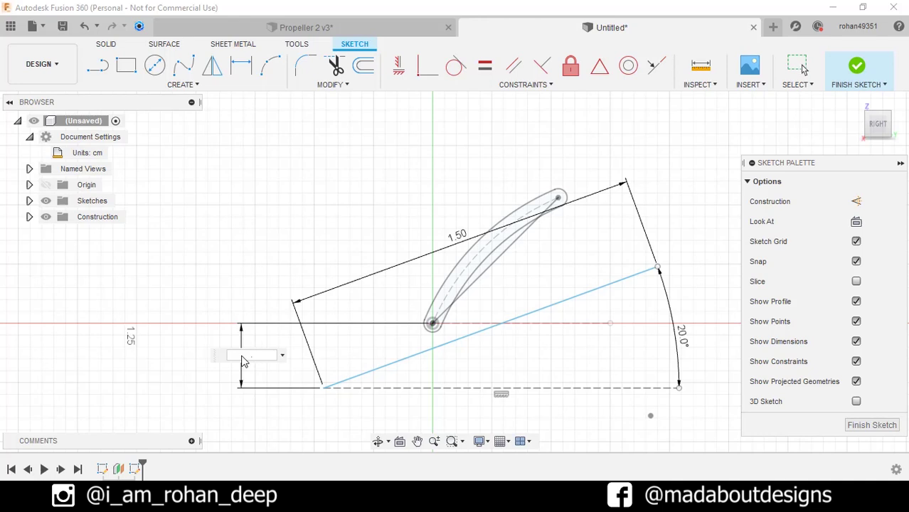
{"action": "type", "text": ".15"}
{"action": "key", "text": "Return"}
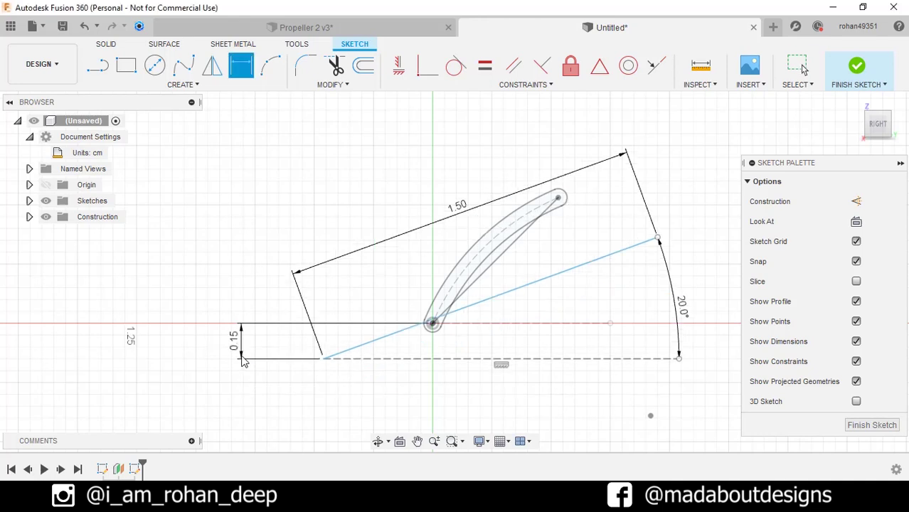
Dimension the lower endpoint 0.75 cm horizontally from the origin
{"action": "left_click", "coordinate": [324, 359]}
{"action": "left_click", "coordinate": [431, 325]}
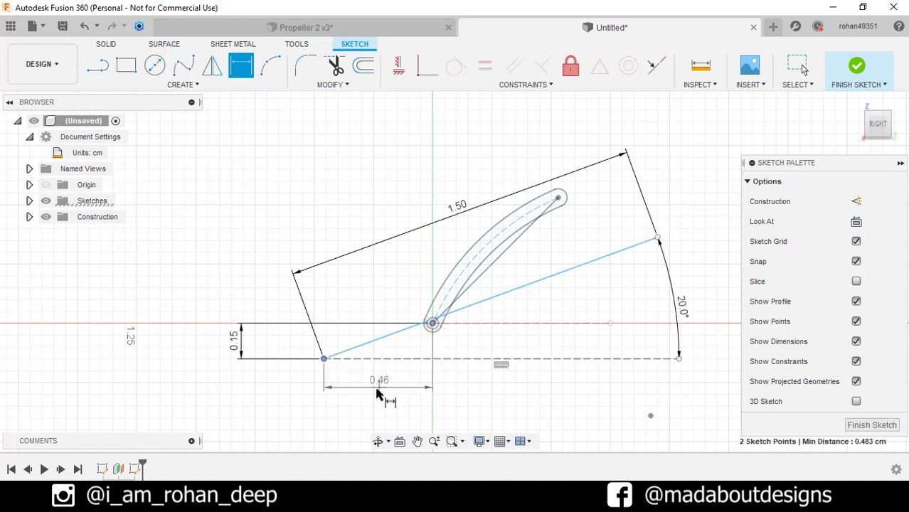
{"action": "left_click", "coordinate": [377, 394]}
{"action": "key", "text": "BackSpace"}
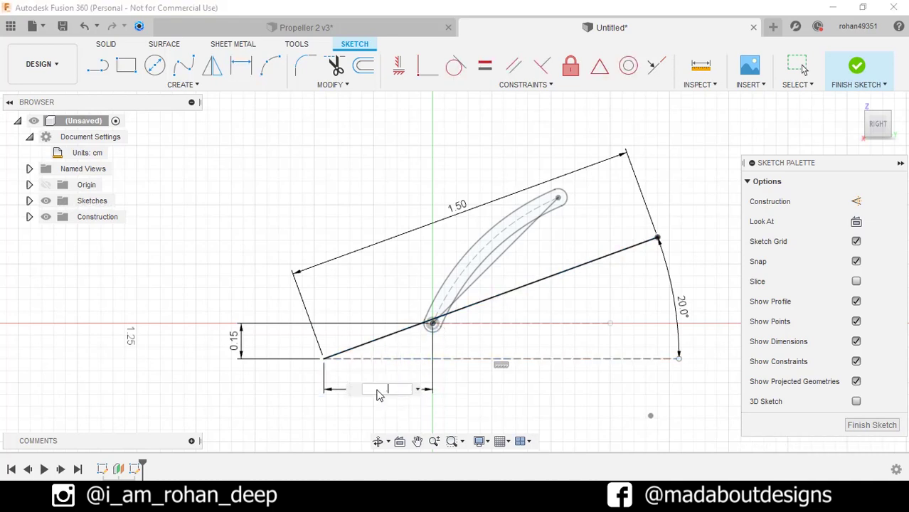
{"action": "type", "text": ".75"}
{"action": "key", "text": "Return"}
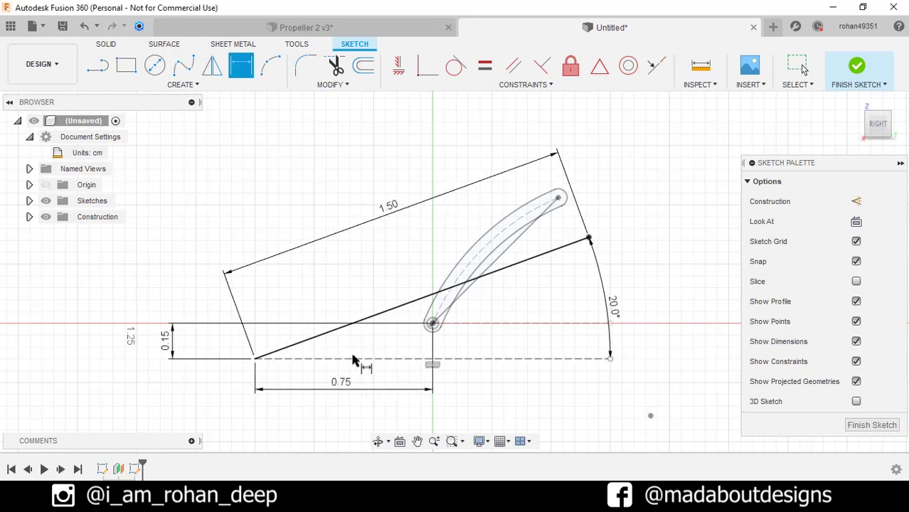
{"action": "left_click", "coordinate": [188, 87]}
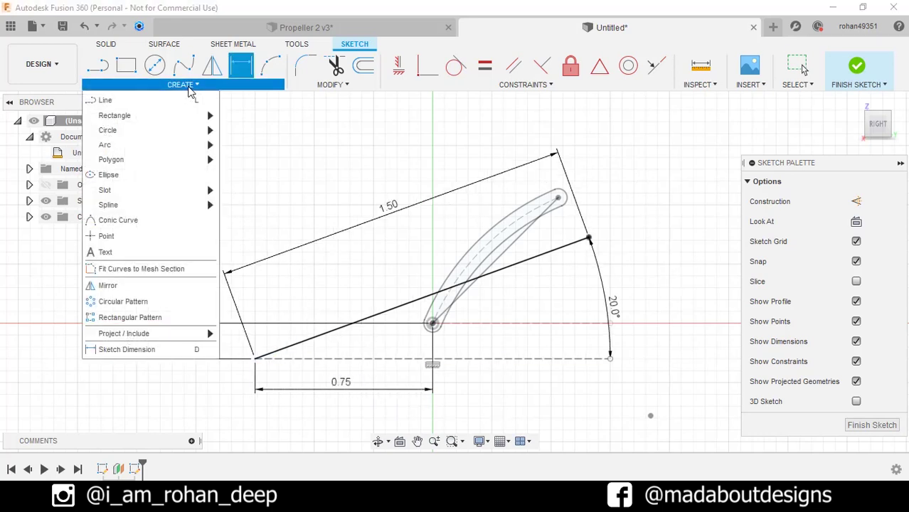
Draw a 0.05 cm wide center-to-center slot along the 20° line and finish the sketch
{"action": "mouse_move", "coordinate": [172, 197]}
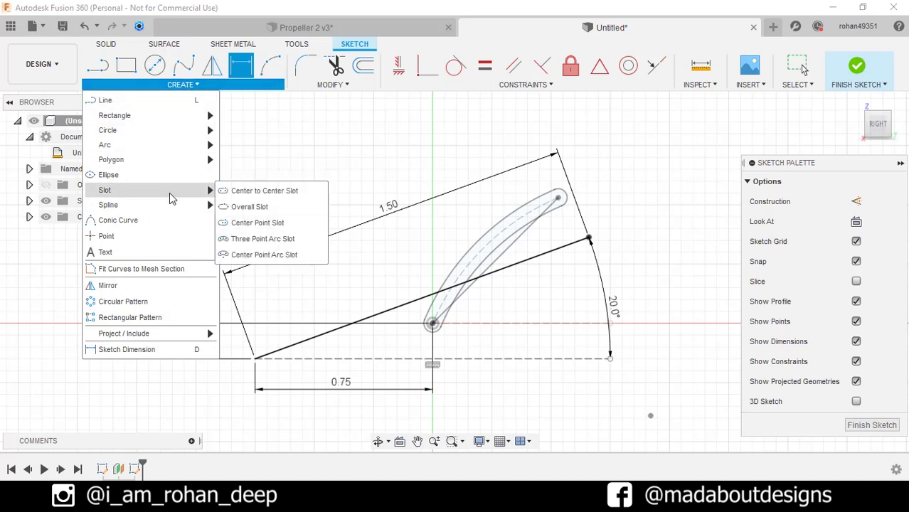
{"action": "left_click", "coordinate": [265, 195]}
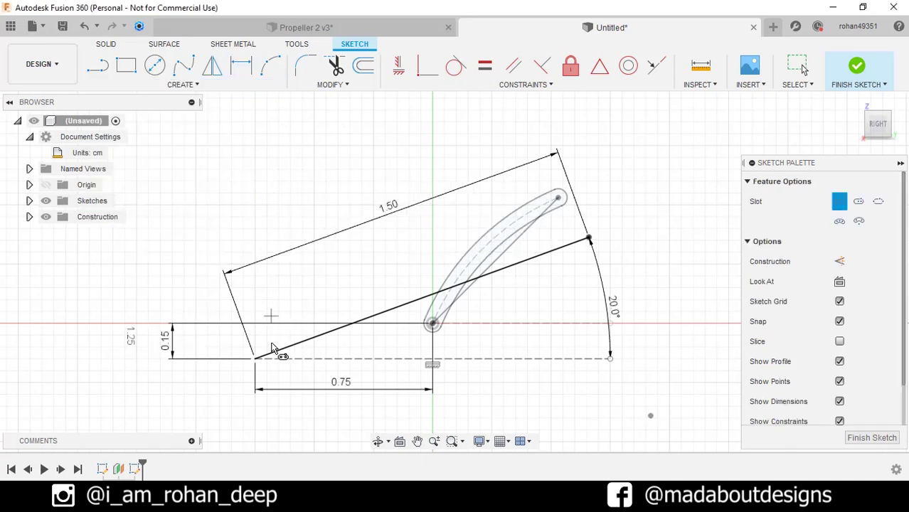
{"action": "left_click", "coordinate": [265, 359]}
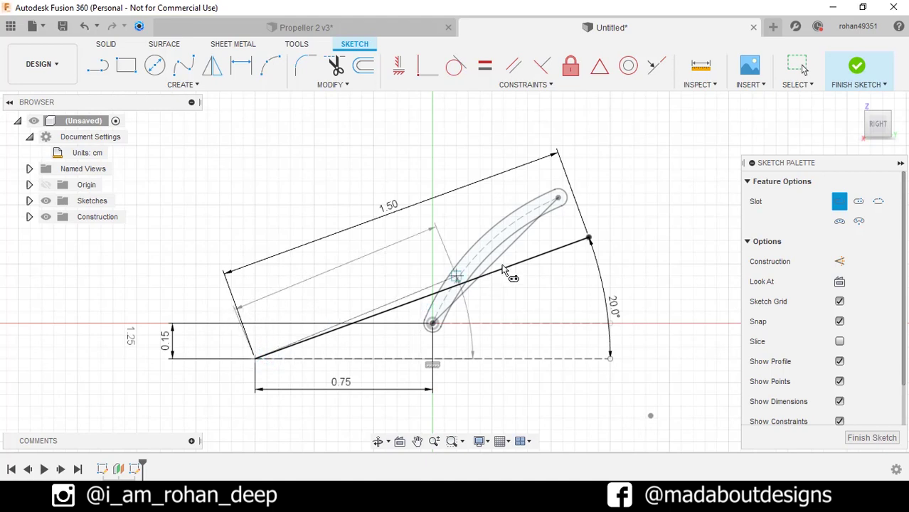
{"action": "left_click", "coordinate": [590, 241]}
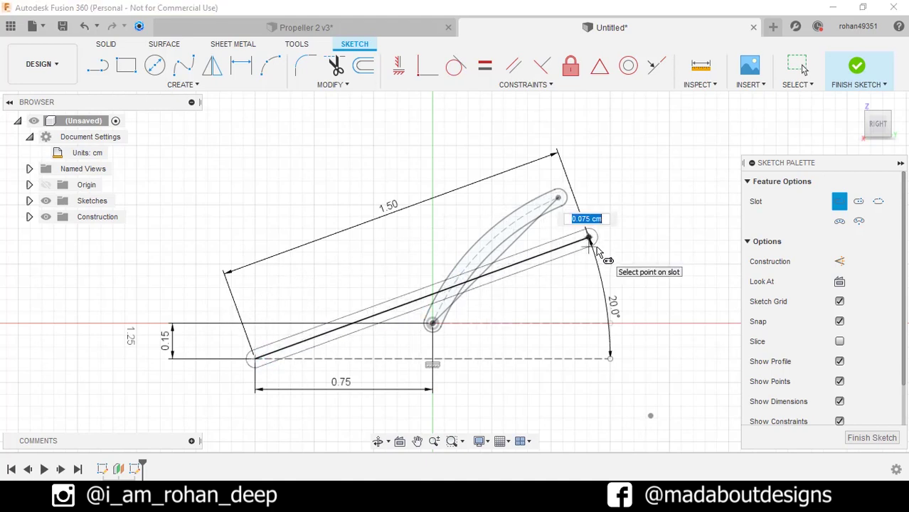
{"action": "type", "text": ".0"}
{"action": "key", "text": "Tab"}
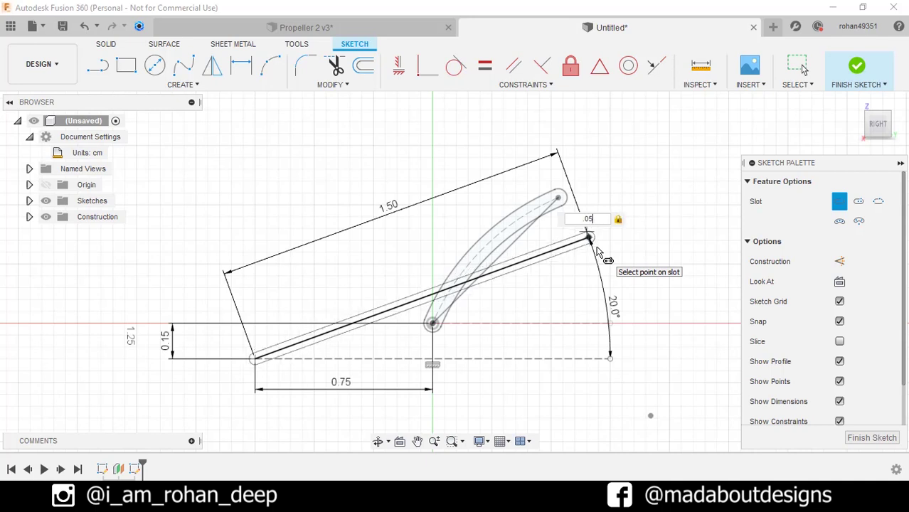
{"action": "key", "text": "Return"}
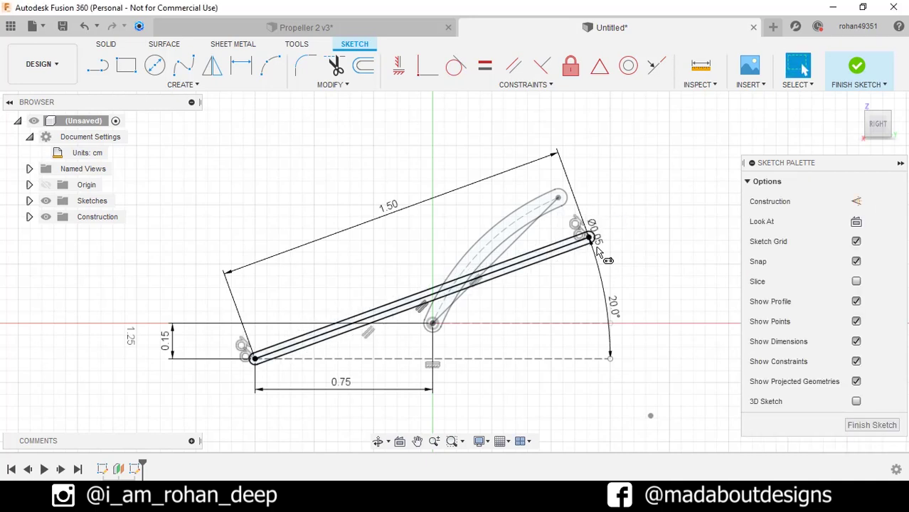
{"action": "left_click", "coordinate": [854, 73]}
Create Plane2 offset 8 cm from the YZ plane and select it
{"action": "mouse_move", "coordinate": [687, 238]}
{"action": "middle_mouse_down", "text": "shift"}
{"action": "mouse_move", "coordinate": [626, 278]}
{"action": "mouse_move", "coordinate": [655, 296]}
{"action": "middle_mouse_up", "text": "shift"}
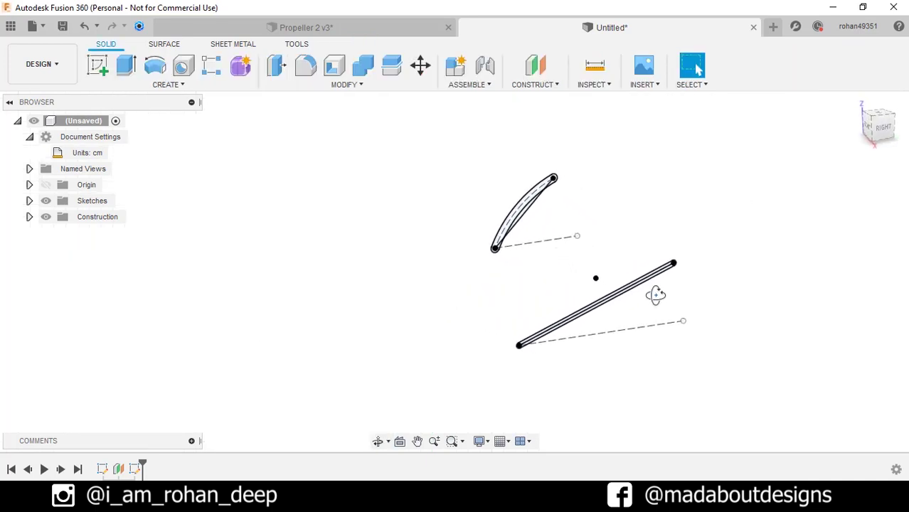
{"action": "left_click", "coordinate": [537, 66]}
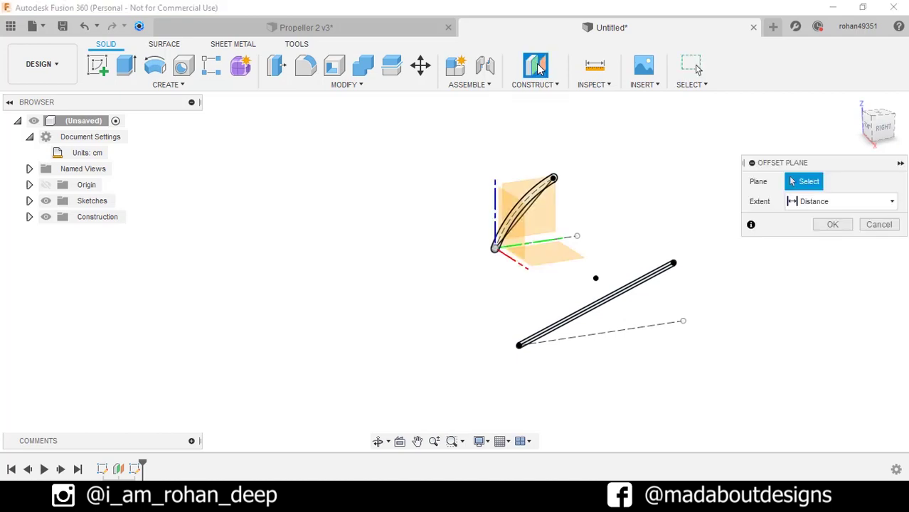
{"action": "left_click", "coordinate": [547, 217]}
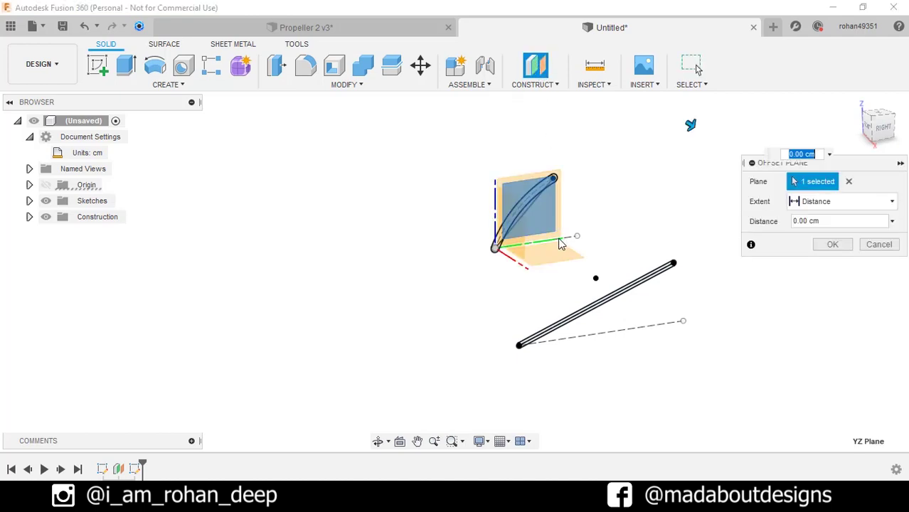
{"action": "middle_click_drag", "start_coordinate": [563, 246], "coordinate": [584, 178], "text": "shift"}
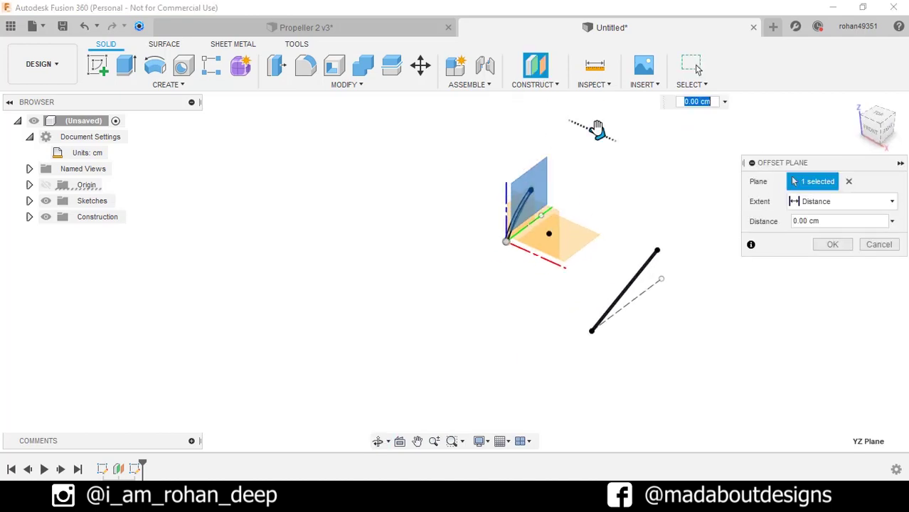
{"action": "type", "text": "8"}
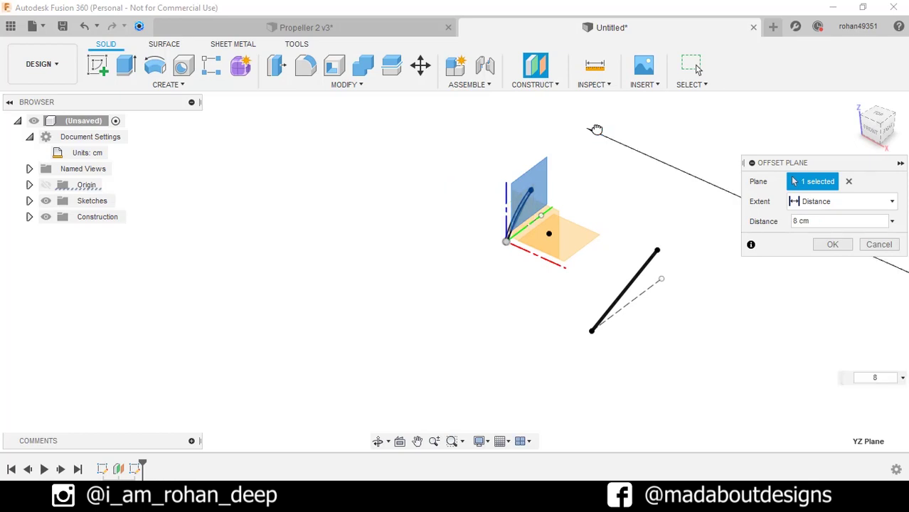
{"action": "key", "text": "Return"}
{"action": "middle_click_drag", "start_coordinate": [607, 128], "coordinate": [534, 205], "text": "shift"}
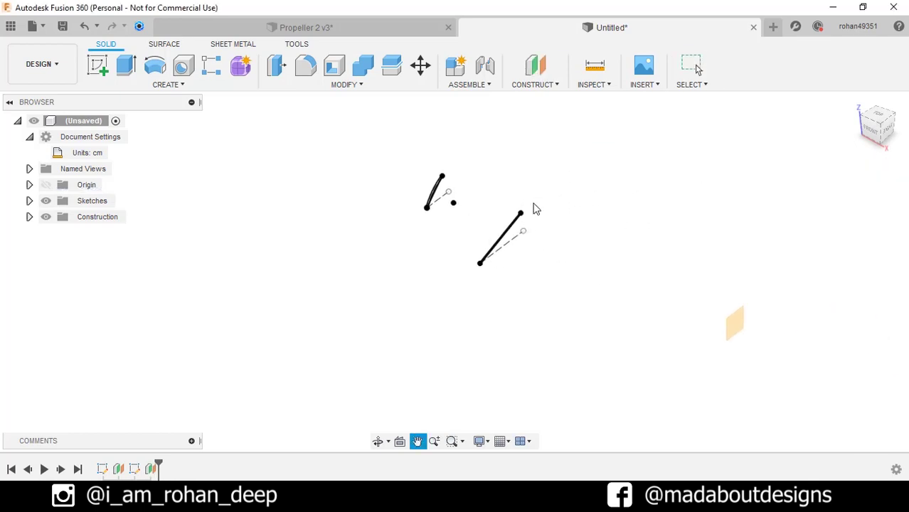
{"action": "scroll", "coordinate": [735, 323], "scroll_direction": "up", "scroll_amount": 2}
{"action": "left_click", "coordinate": [727, 324]}
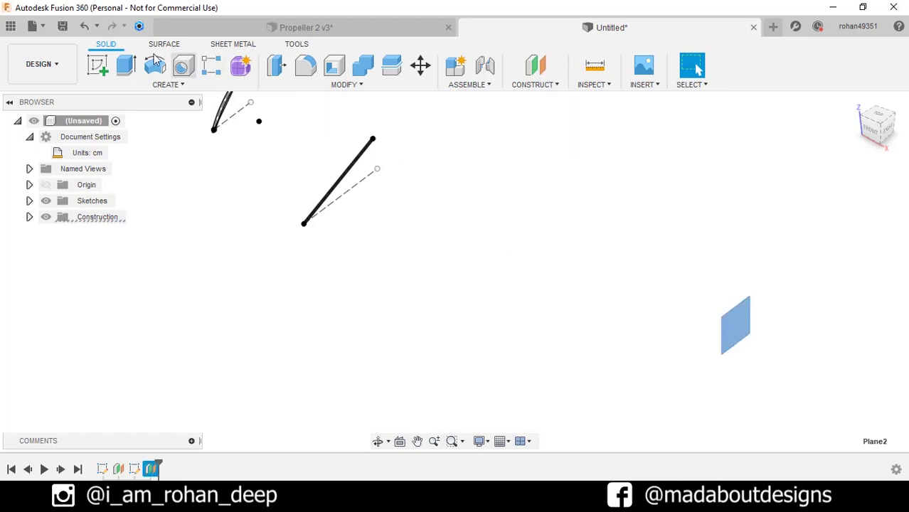
Start a sketch on Plane2 and draw a 0.60 cm line from the origin
{"action": "left_click", "coordinate": [102, 65]}
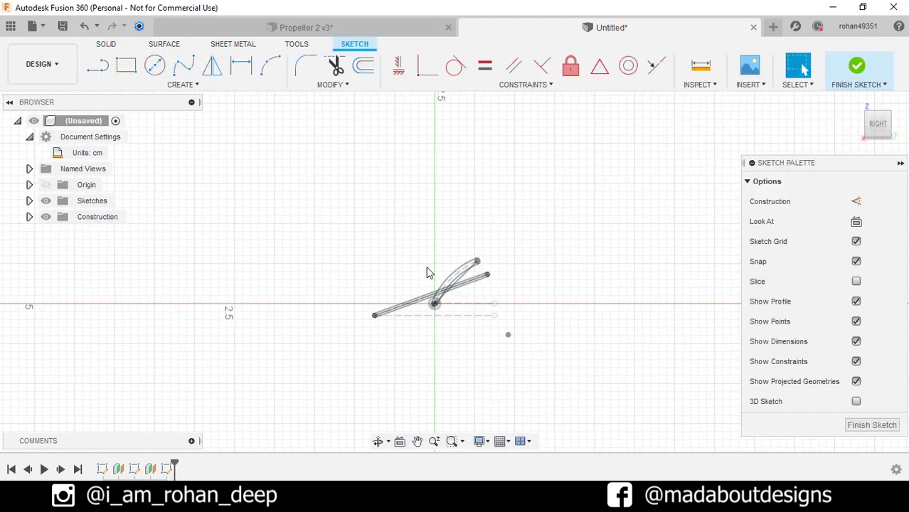
{"action": "left_click", "coordinate": [98, 65]}
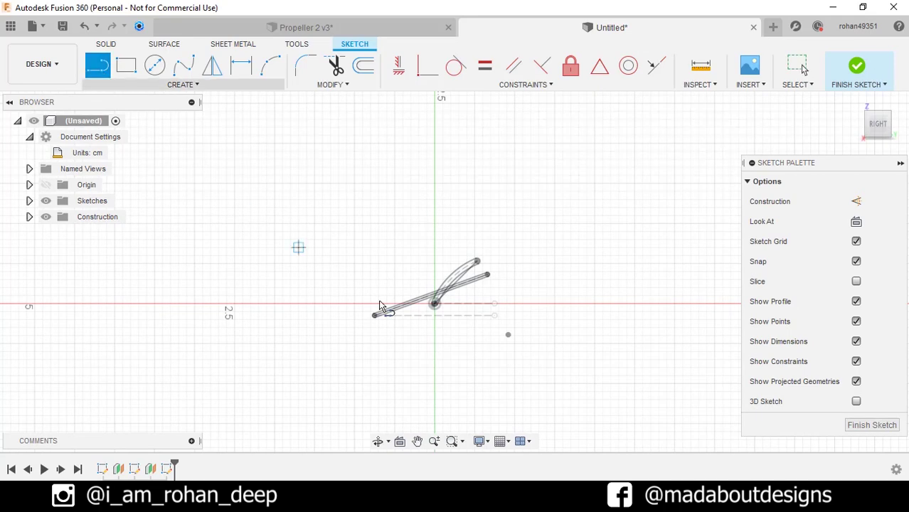
{"action": "scroll", "coordinate": [453, 304], "scroll_direction": "up", "scroll_amount": 1}
{"action": "scroll", "coordinate": [453, 306], "scroll_direction": "up", "scroll_amount": 3}
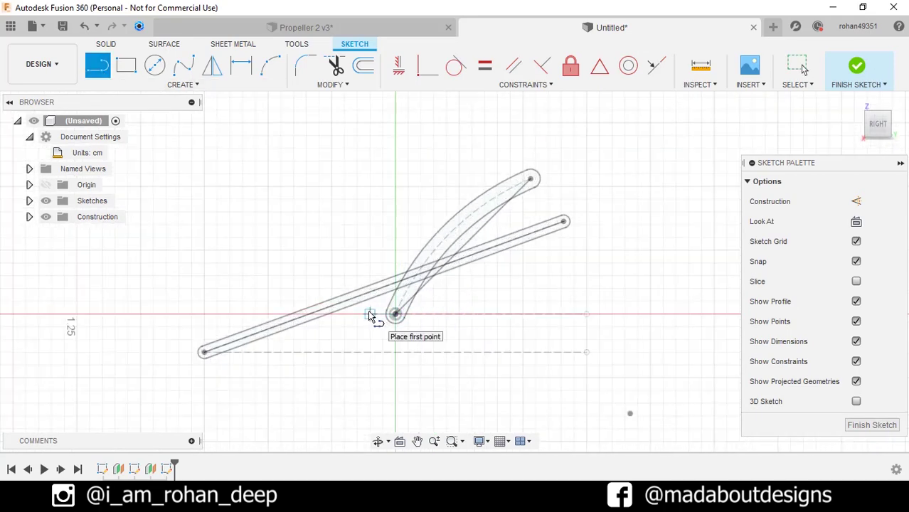
{"action": "left_click", "coordinate": [395, 315]}
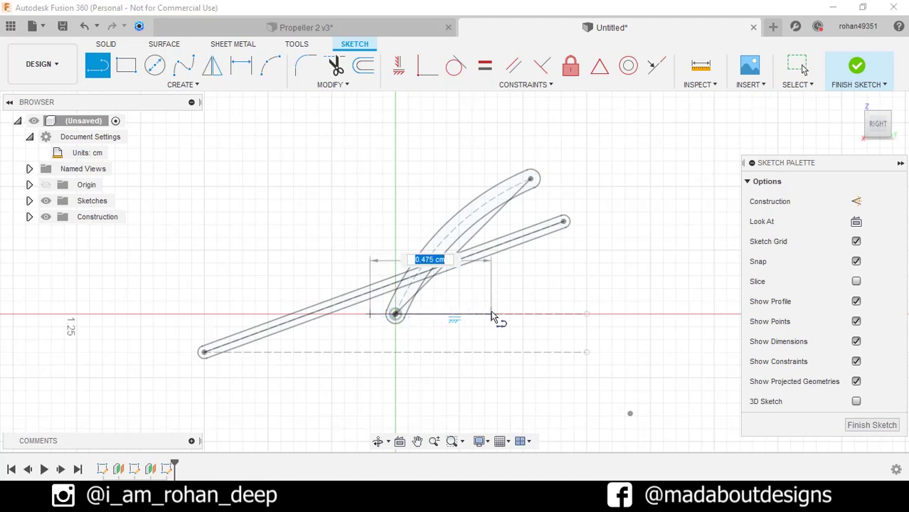
{"action": "key", "text": "Tab"}
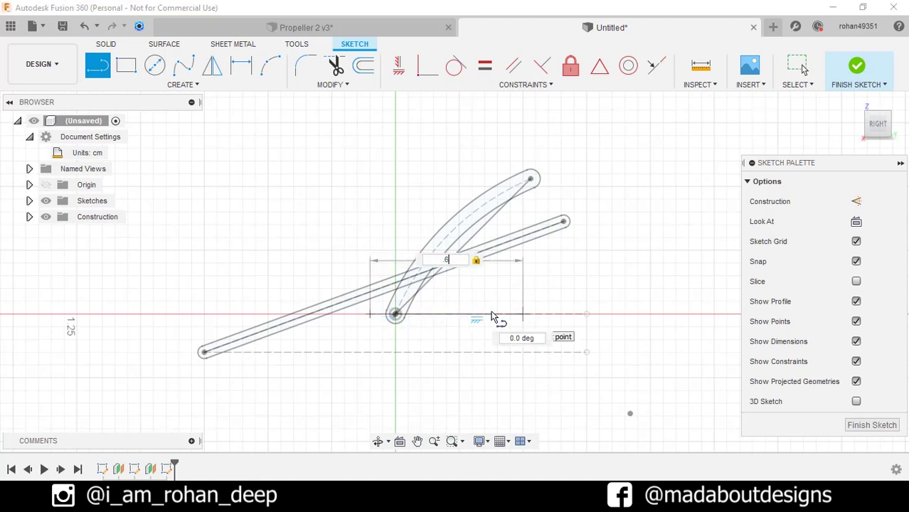
{"action": "key", "text": "Return"}
{"action": "key", "text": "Escape"}
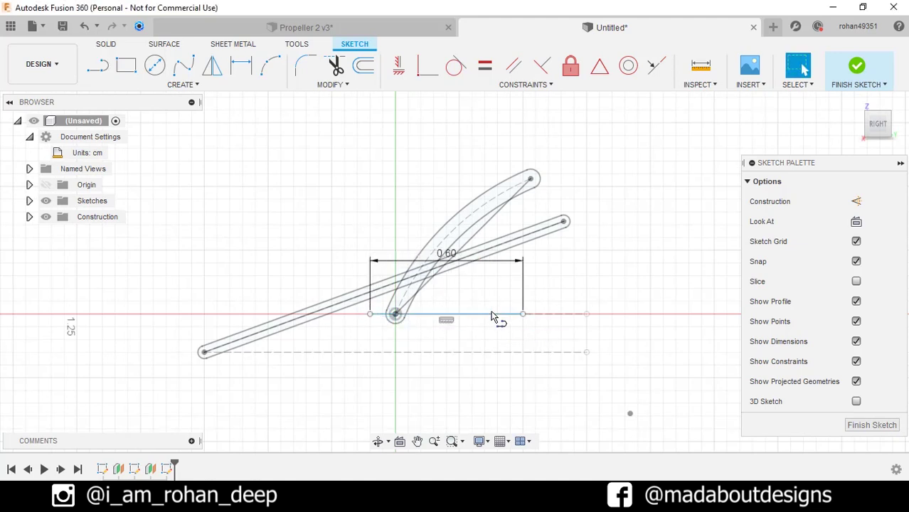
Wrap a 0.01 cm wide center-to-center slot around the line and finish the sketch
{"action": "left_click", "coordinate": [183, 84]}
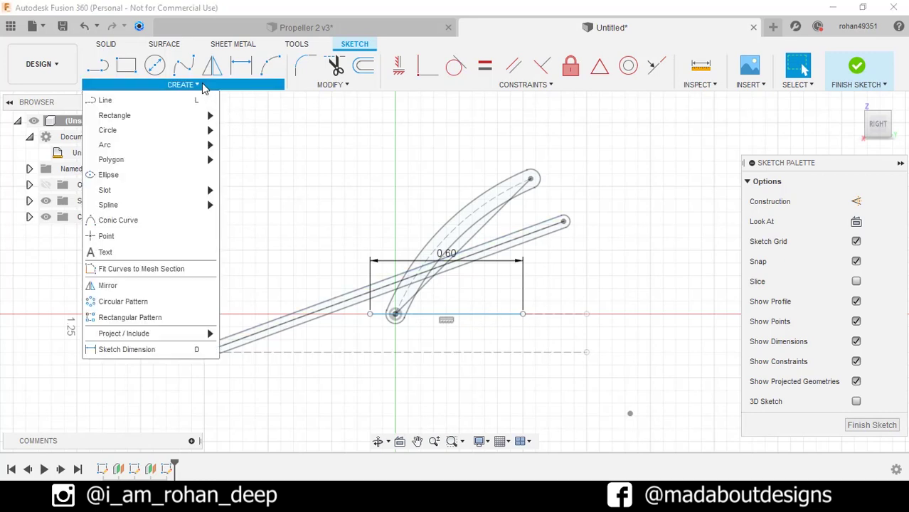
{"action": "mouse_move", "coordinate": [183, 192]}
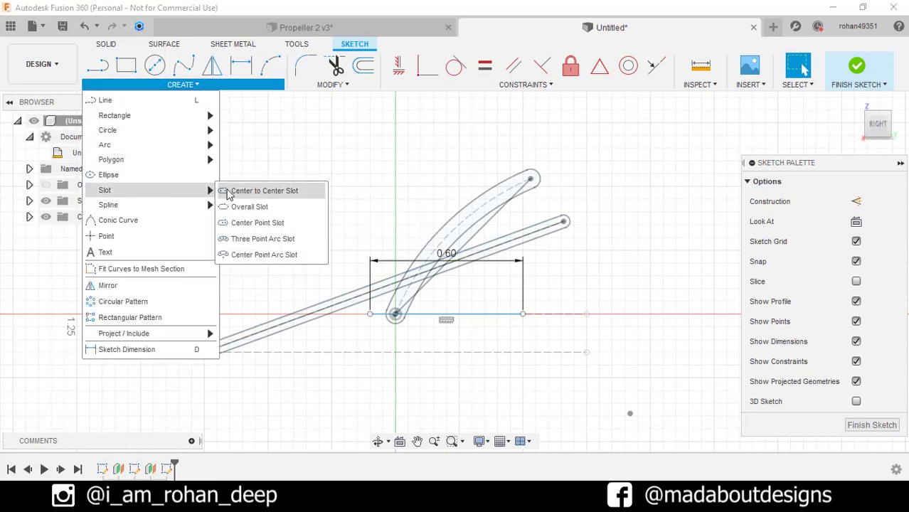
{"action": "left_click", "coordinate": [248, 192]}
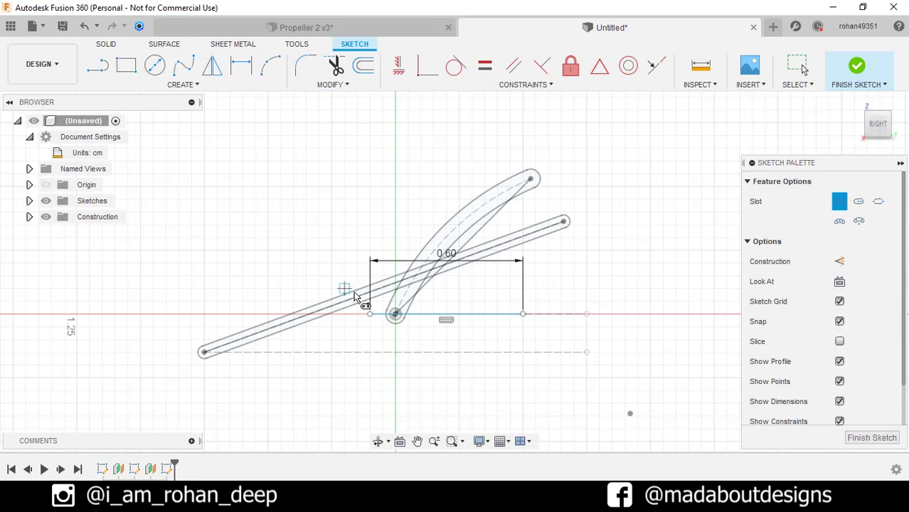
{"action": "left_click", "coordinate": [394, 314]}
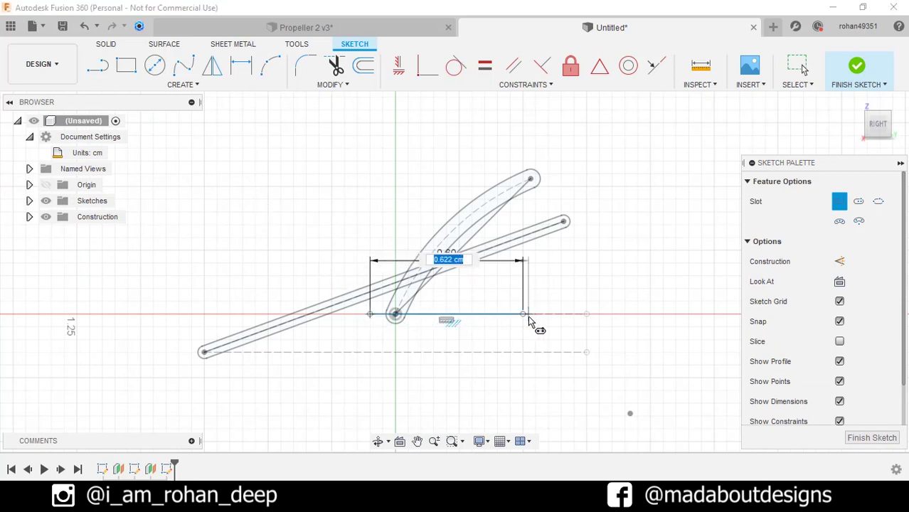
{"action": "left_click", "coordinate": [517, 325]}
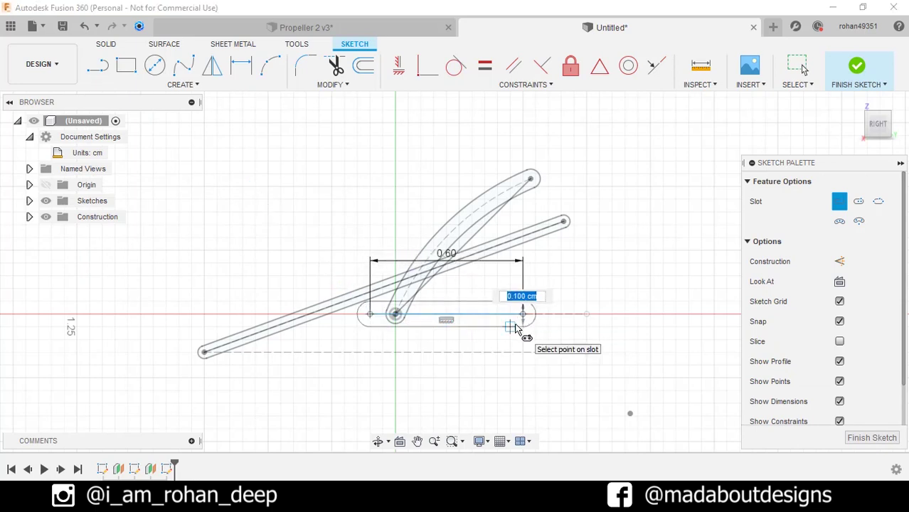
{"action": "type", "text": ".01"}
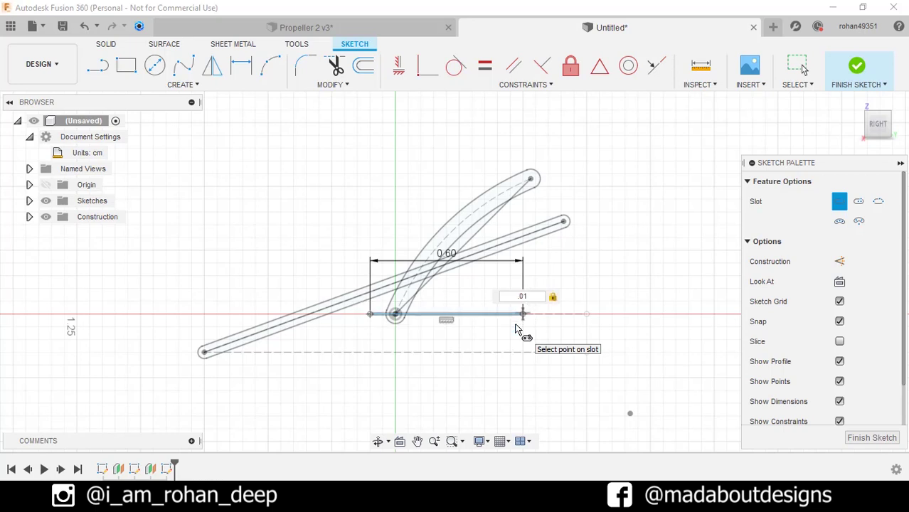
{"action": "key", "text": "Return"}
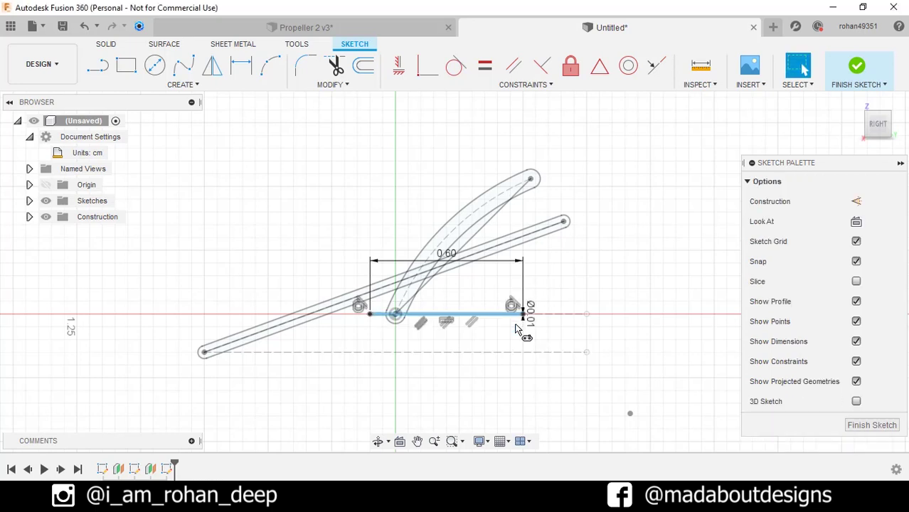
{"action": "left_click", "coordinate": [856, 69]}
{"action": "mouse_move", "coordinate": [714, 193]}
{"action": "middle_mouse_down", "text": "shift"}
{"action": "mouse_move", "coordinate": [621, 254]}
{"action": "mouse_move", "coordinate": [614, 278]}
{"action": "mouse_move", "coordinate": [625, 286]}
{"action": "middle_mouse_up", "text": "shift"}
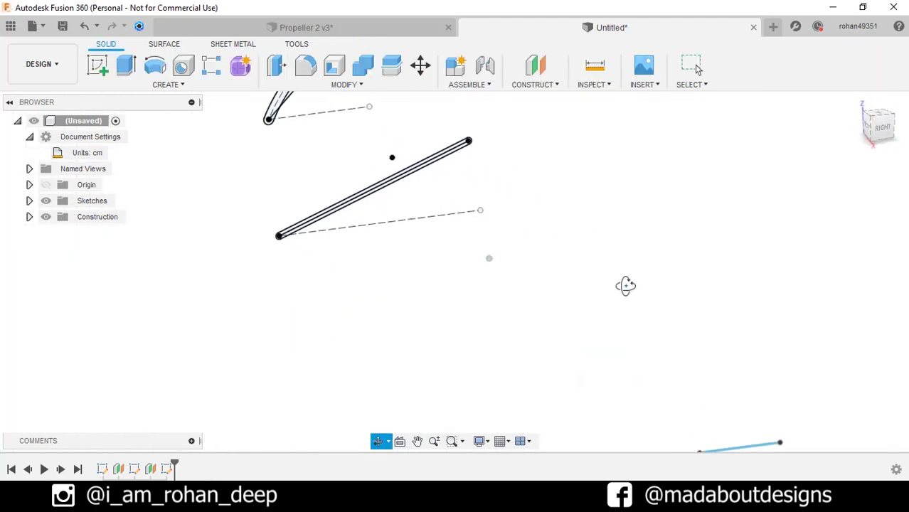
Reset to the home view and start a new sketch on the front XZ plane
{"action": "key", "text": "Escape"}
{"action": "scroll", "coordinate": [633, 289], "scroll_direction": "down", "scroll_amount": 3}
{"action": "left_click", "coordinate": [857, 105]}
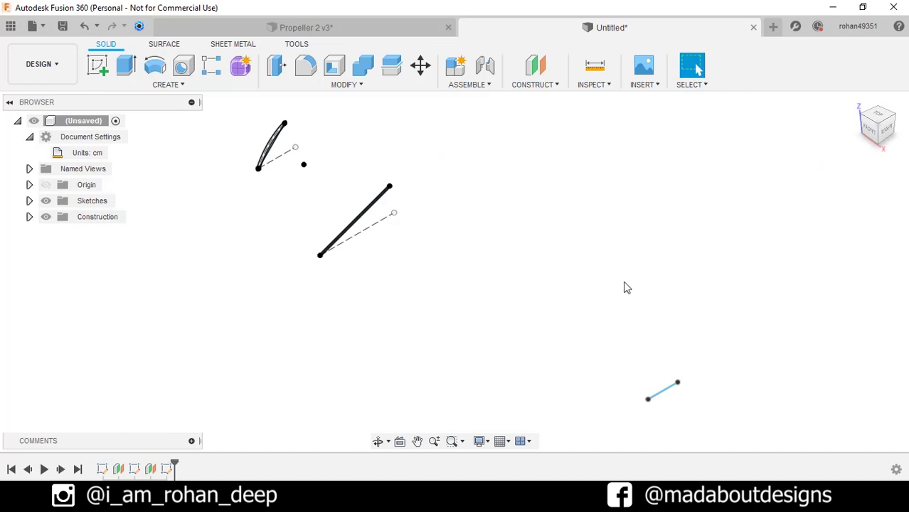
{"action": "left_click", "coordinate": [100, 66]}
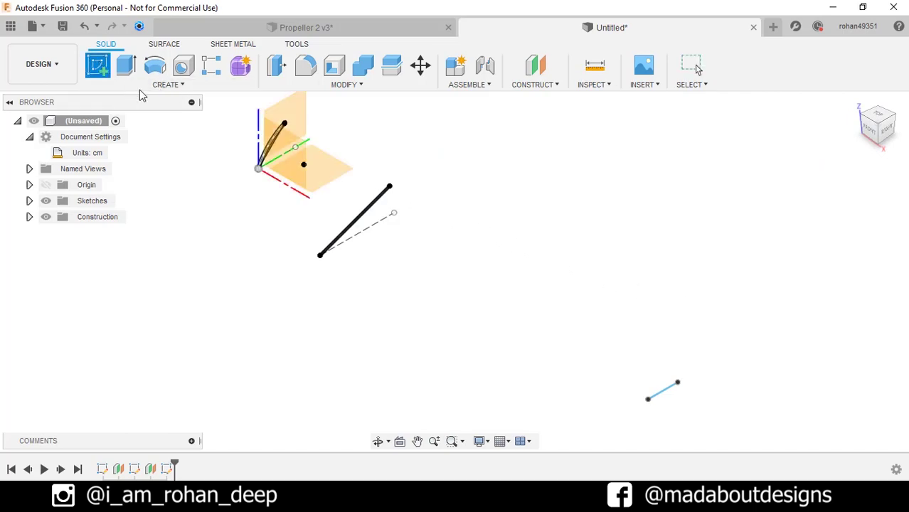
{"action": "left_click", "coordinate": [297, 161]}
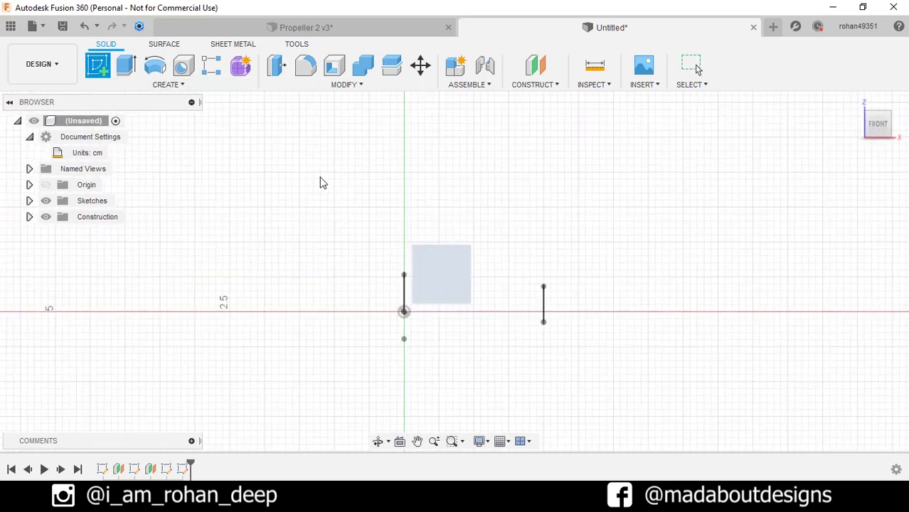
{"action": "mouse_move", "coordinate": [542, 244]}
{"action": "middle_mouse_down", "text": "shift"}
{"action": "mouse_move", "coordinate": [496, 263]}
{"action": "mouse_move", "coordinate": [478, 288]}
{"action": "mouse_move", "coordinate": [519, 317]}
{"action": "mouse_move", "coordinate": [554, 217]}
{"action": "middle_mouse_up", "text": "shift"}
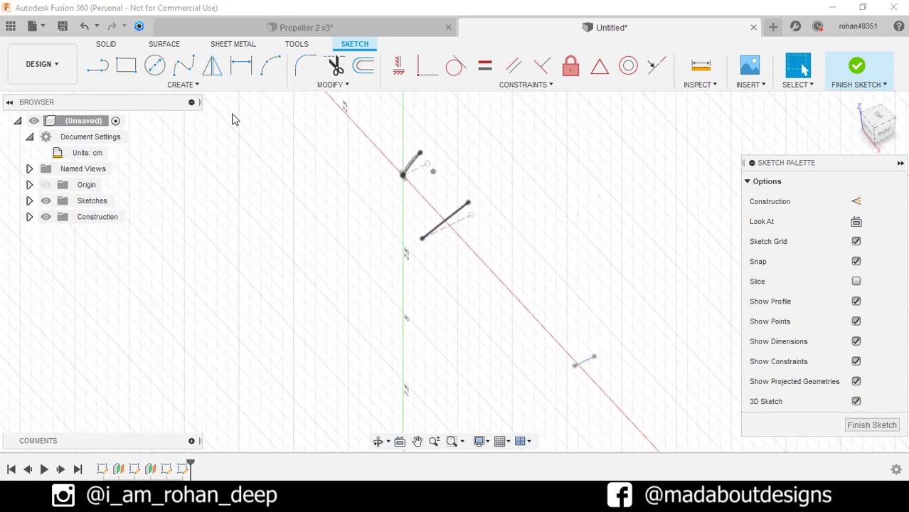
Draw a fit-point spline through one end of each blade-section line
{"action": "left_click", "coordinate": [190, 85]}
{"action": "mouse_move", "coordinate": [203, 216]}
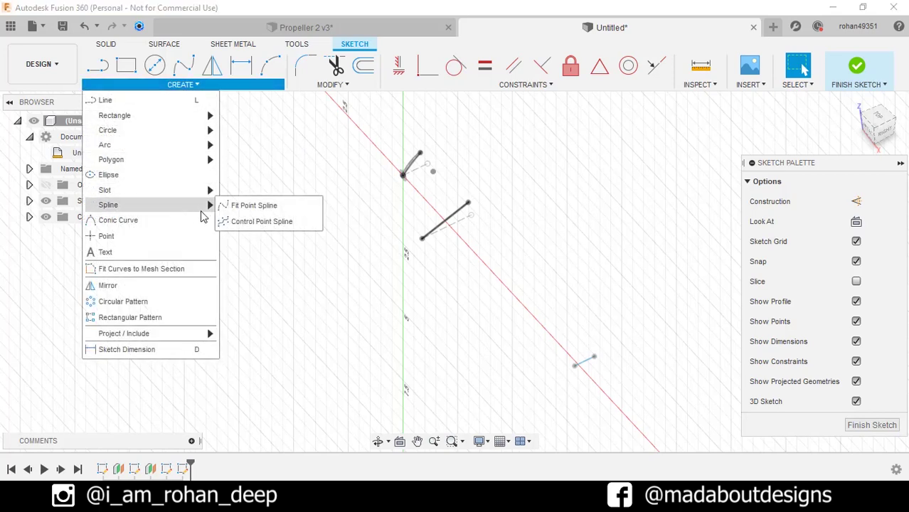
{"action": "left_click", "coordinate": [258, 206]}
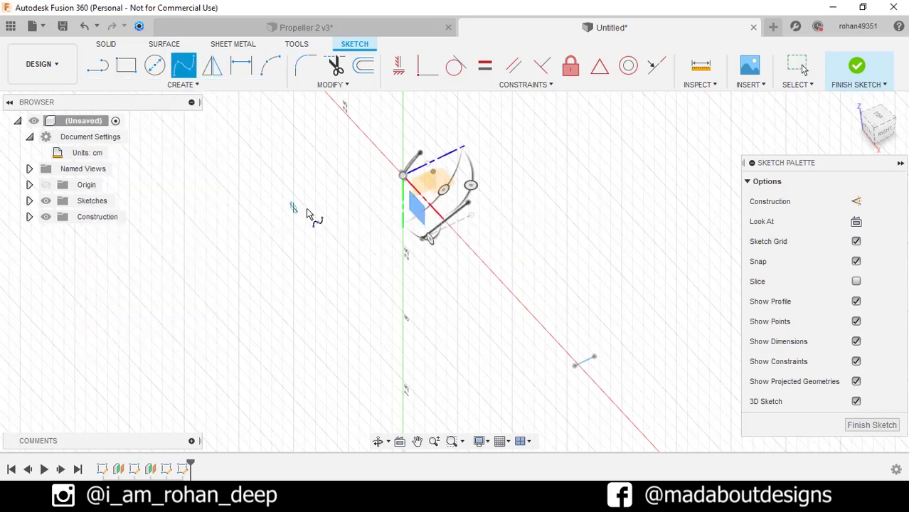
{"action": "mouse_move", "coordinate": [310, 215]}
{"action": "middle_mouse_down", "text": "shift"}
{"action": "mouse_move", "coordinate": [400, 173]}
{"action": "mouse_move", "coordinate": [417, 262]}
{"action": "middle_mouse_up", "text": "shift"}
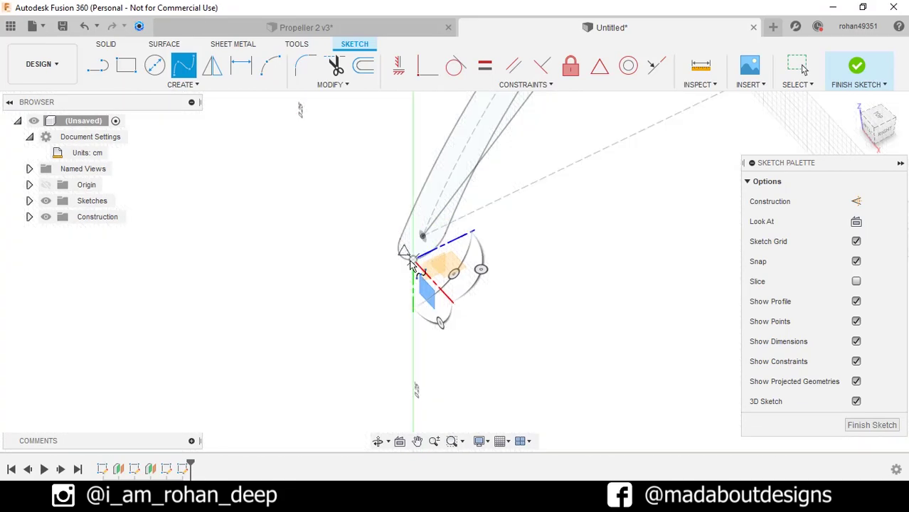
{"action": "mouse_move", "coordinate": [355, 278]}
{"action": "middle_mouse_down", "text": "shift"}
{"action": "mouse_move", "coordinate": [393, 269]}
{"action": "mouse_move", "coordinate": [381, 349]}
{"action": "mouse_move", "coordinate": [381, 315]}
{"action": "mouse_move", "coordinate": [433, 360]}
{"action": "mouse_move", "coordinate": [594, 406]}
{"action": "mouse_move", "coordinate": [362, 153]}
{"action": "mouse_move", "coordinate": [528, 318]}
{"action": "mouse_move", "coordinate": [469, 264]}
{"action": "mouse_move", "coordinate": [589, 313]}
{"action": "mouse_move", "coordinate": [654, 305]}
{"action": "middle_mouse_up", "text": "shift"}
{"action": "left_click", "coordinate": [381, 300]}
{"action": "left_click", "coordinate": [655, 306]}
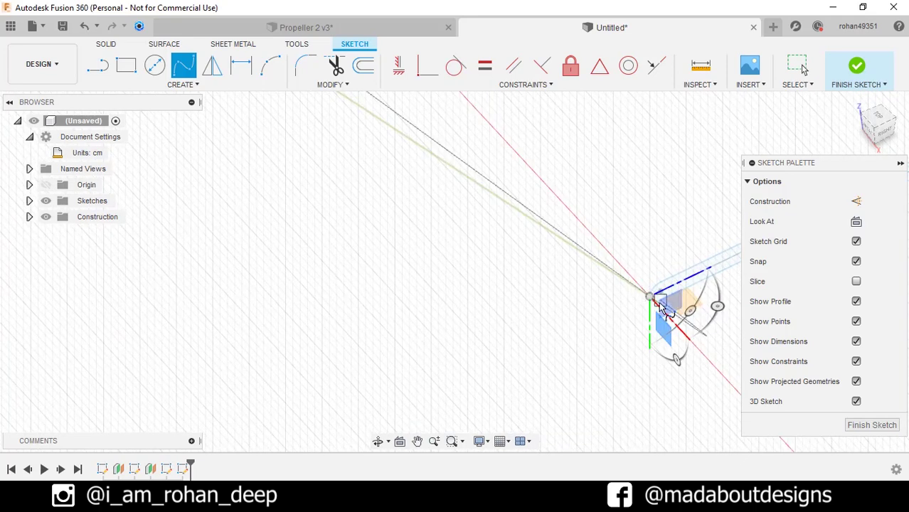
{"action": "key", "text": "Escape"}
{"action": "middle_click_drag", "start_coordinate": [673, 302], "coordinate": [676, 285], "text": "shift"}
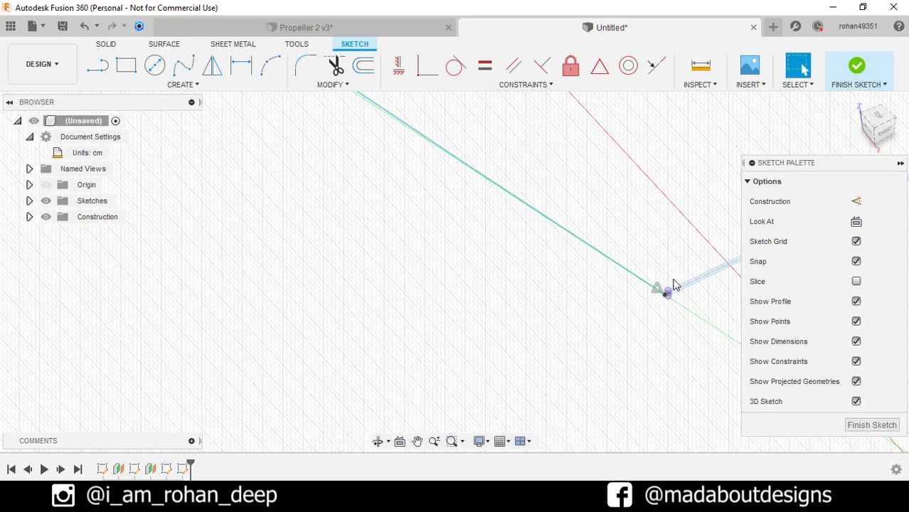
{"action": "left_click", "coordinate": [856, 101]}
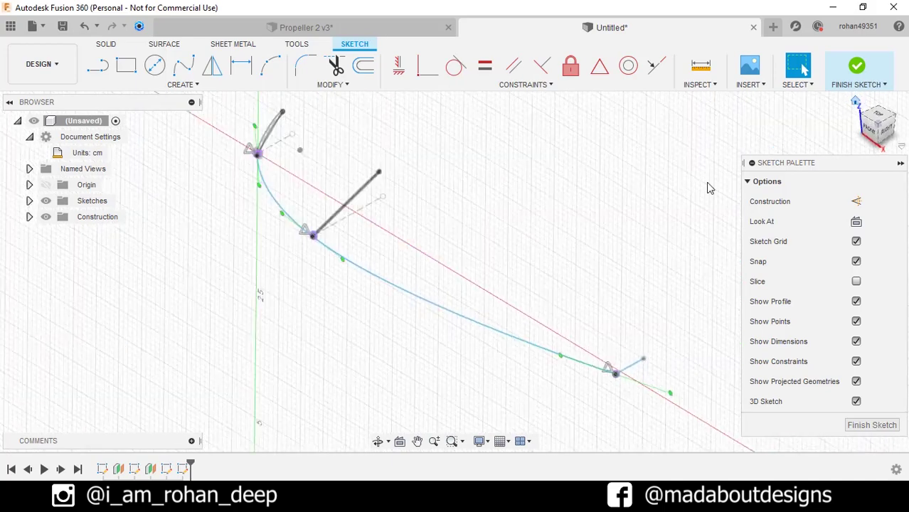
Draw a second fit-point spline through the opposite ends of the section lines
{"action": "right_click", "coordinate": [530, 222]}
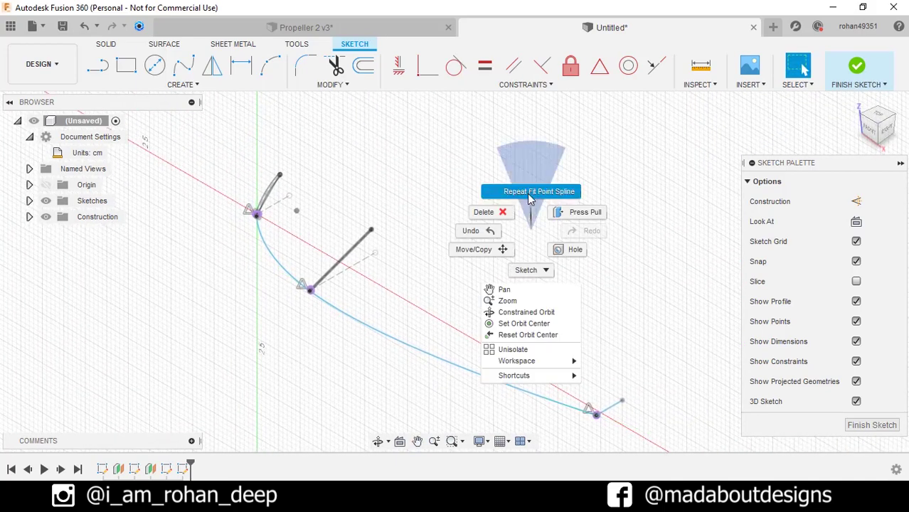
{"action": "left_click", "coordinate": [528, 192]}
{"action": "middle_click_drag", "start_coordinate": [281, 174], "coordinate": [290, 183], "text": "shift"}
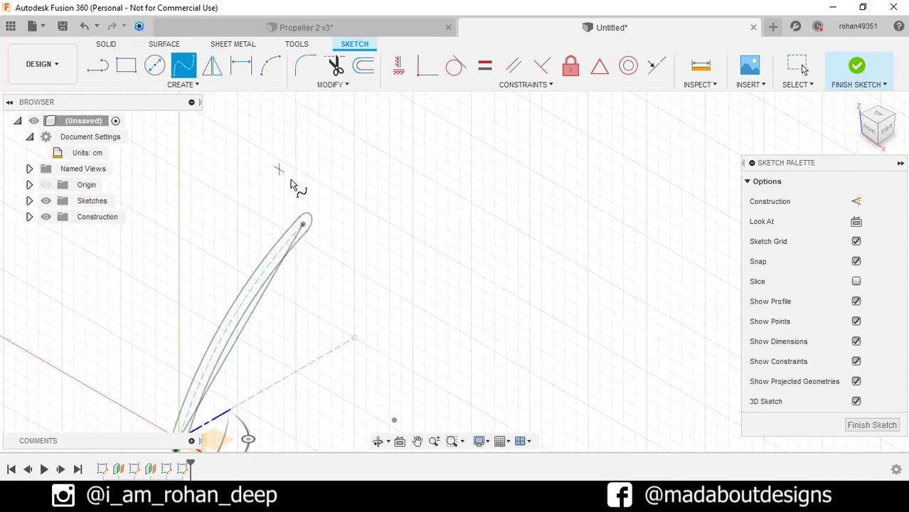
{"action": "left_click", "coordinate": [306, 221]}
{"action": "middle_click_drag", "start_coordinate": [306, 220], "coordinate": [516, 293], "text": "shift"}
{"action": "scroll", "coordinate": [515, 311], "scroll_direction": "up", "scroll_amount": 3}
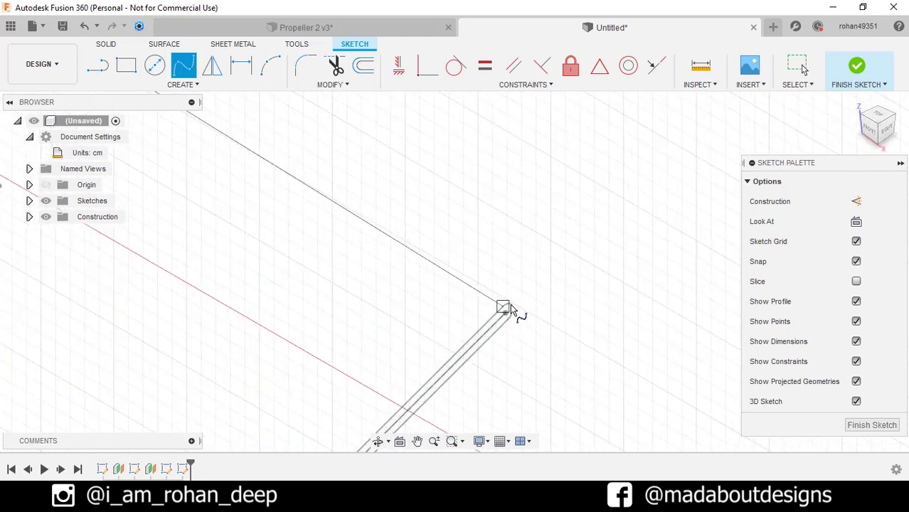
{"action": "left_click", "coordinate": [516, 311]}
{"action": "mouse_move", "coordinate": [515, 311]}
{"action": "middle_mouse_down", "text": "shift"}
{"action": "mouse_move", "coordinate": [355, 248]}
{"action": "mouse_move", "coordinate": [507, 240]}
{"action": "mouse_move", "coordinate": [700, 395]}
{"action": "mouse_move", "coordinate": [602, 381]}
{"action": "mouse_move", "coordinate": [582, 364]}
{"action": "middle_mouse_up", "text": "shift"}
{"action": "left_click", "coordinate": [570, 347]}
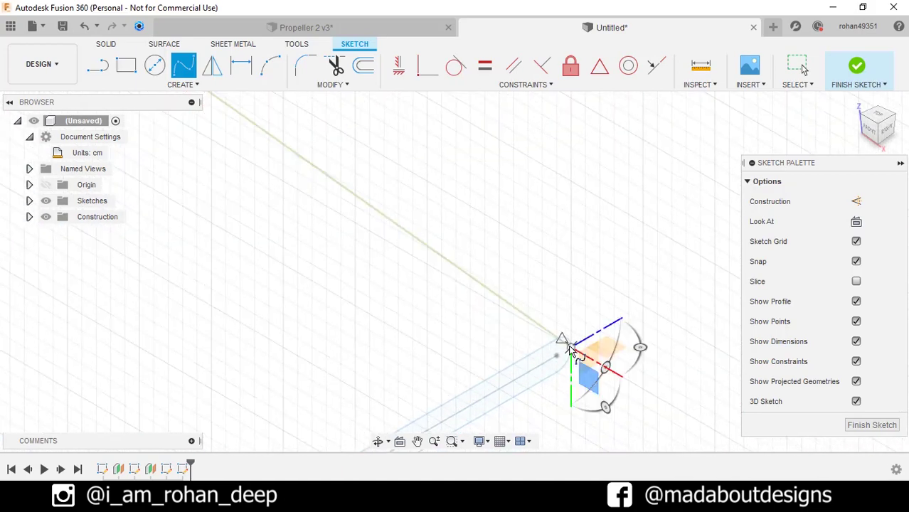
{"action": "key", "text": "Escape"}
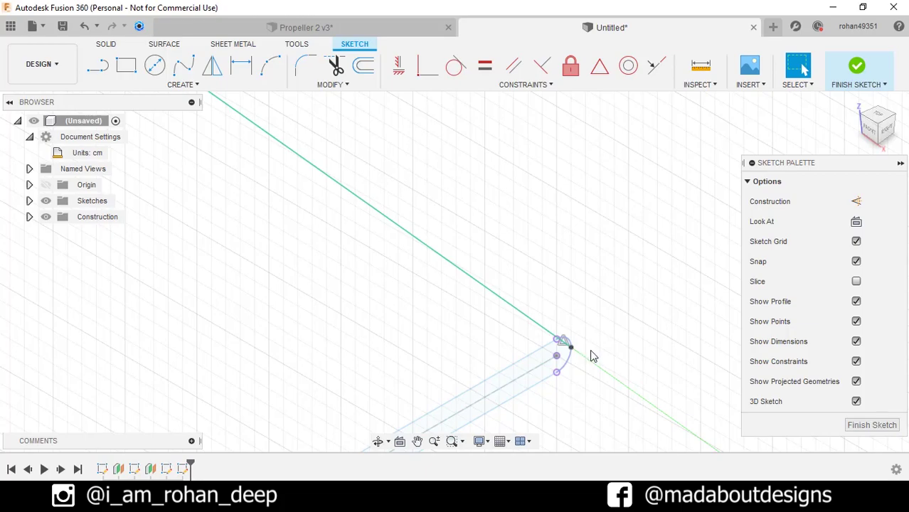
Return to the home view and select the lower spline
{"action": "mouse_move", "coordinate": [592, 356]}
{"action": "middle_mouse_down", "text": "shift"}
{"action": "mouse_move", "coordinate": [511, 341]}
{"action": "mouse_move", "coordinate": [448, 347]}
{"action": "mouse_move", "coordinate": [476, 321]}
{"action": "middle_mouse_up", "text": "shift"}
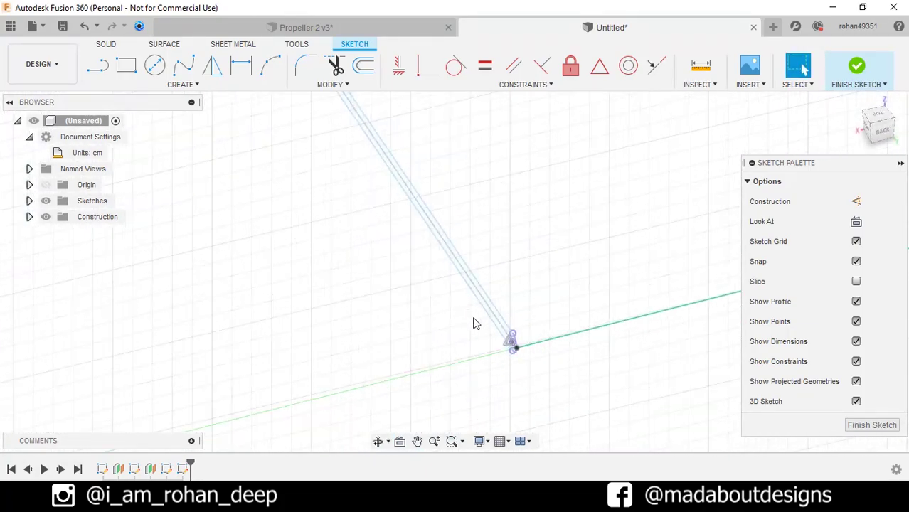
{"action": "left_click", "coordinate": [856, 106]}
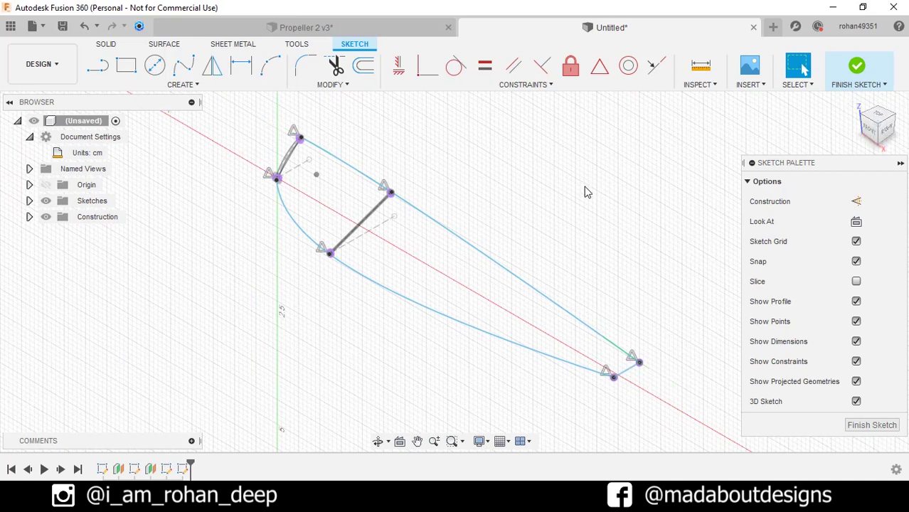
{"action": "left_click", "coordinate": [347, 273]}
{"action": "scroll", "coordinate": [279, 253], "scroll_direction": "up", "scroll_amount": 3}
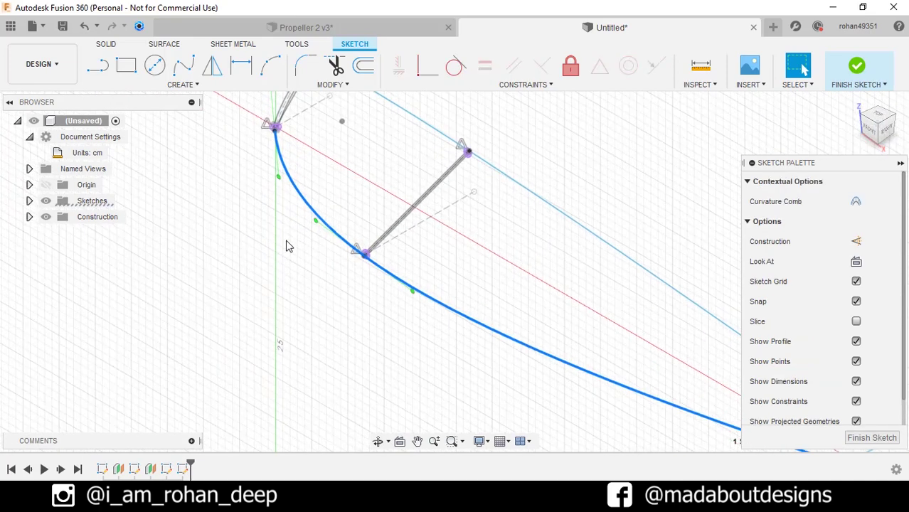
Constrain the lower spline's middle tangent handle horizontal/vertical and finish the sketch
{"action": "left_click", "coordinate": [326, 232]}
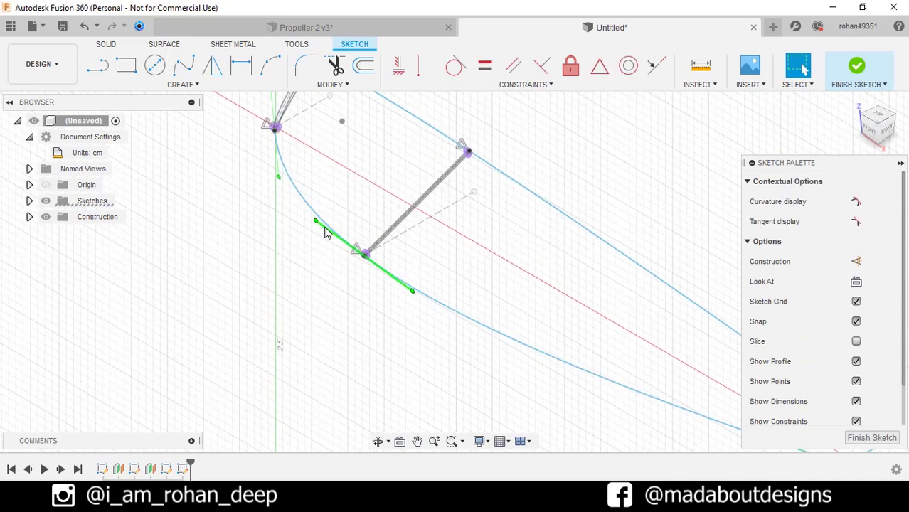
{"action": "left_click", "coordinate": [398, 68]}
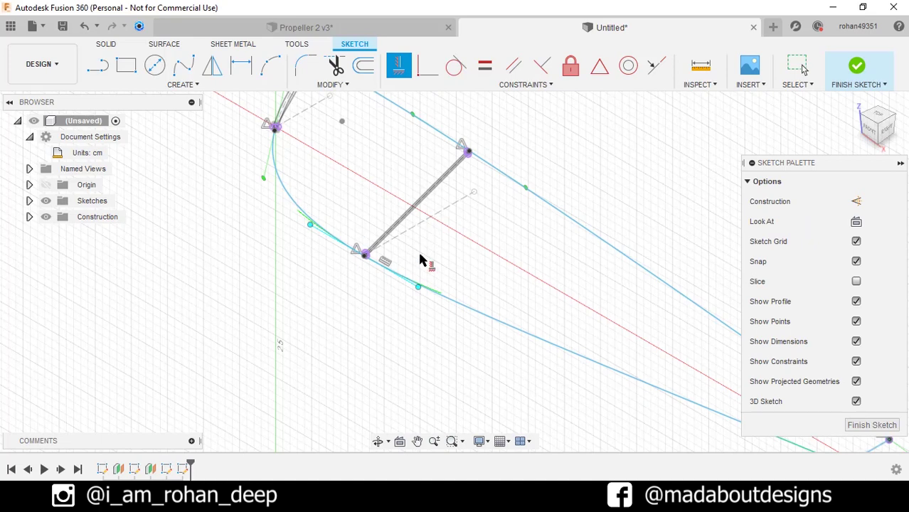
{"action": "scroll", "coordinate": [420, 260], "scroll_direction": "down", "scroll_amount": 3}
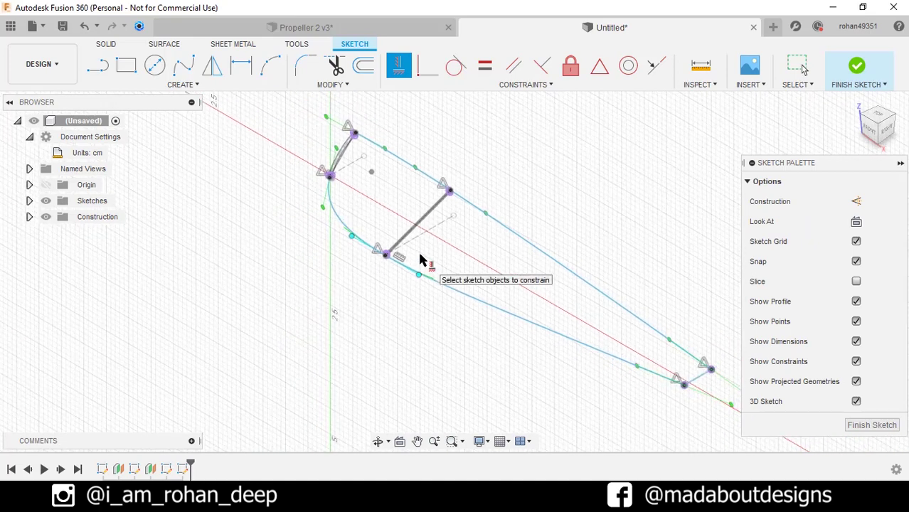
{"action": "left_click", "coordinate": [860, 68]}
Start a loft and pick the root, middle and tip cross-sections as Profiles 1–3
{"action": "left_click", "coordinate": [204, 86]}
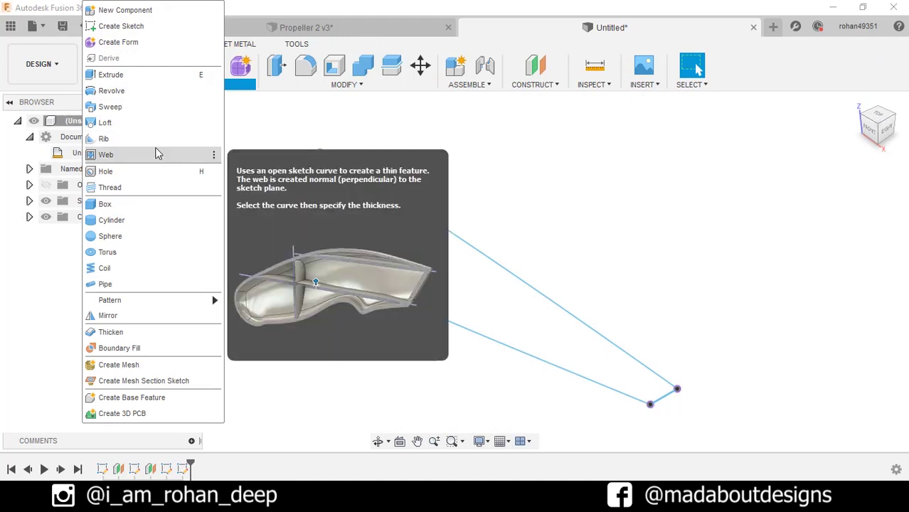
{"action": "left_click", "coordinate": [148, 124]}
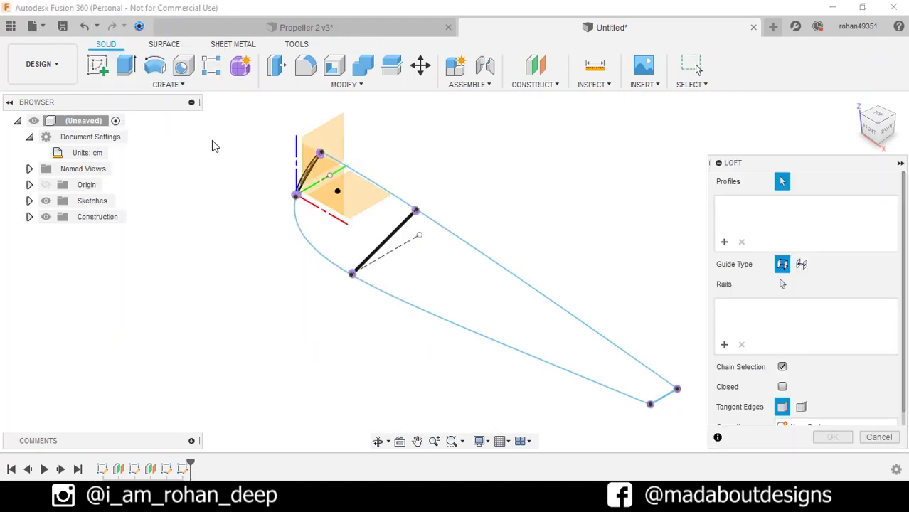
{"action": "scroll", "coordinate": [213, 146], "scroll_direction": "up", "scroll_amount": 5}
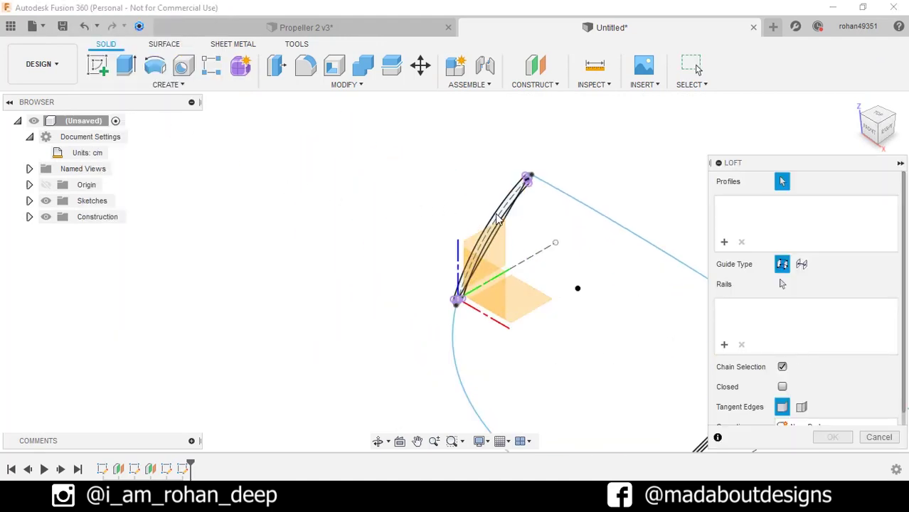
{"action": "left_click", "coordinate": [498, 219]}
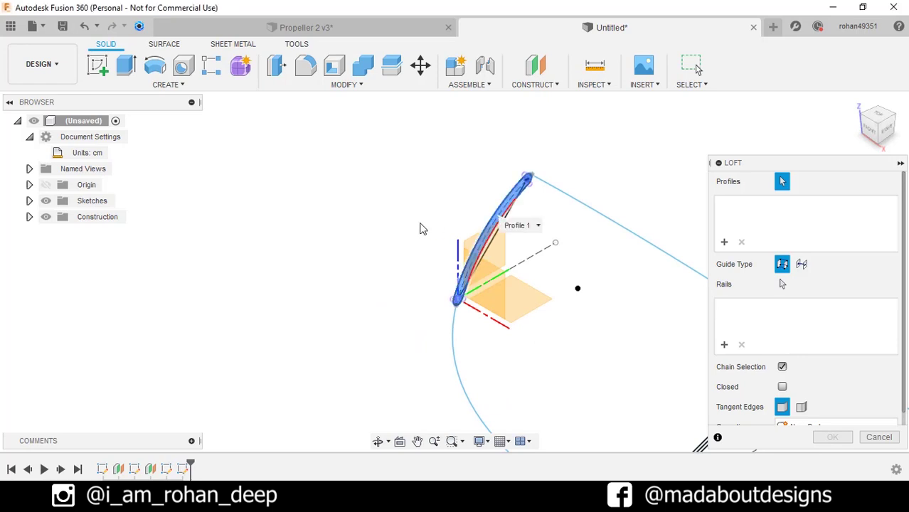
{"action": "left_click", "coordinate": [549, 326]}
{"action": "middle_click_drag", "start_coordinate": [549, 325], "coordinate": [411, 328], "text": "shift"}
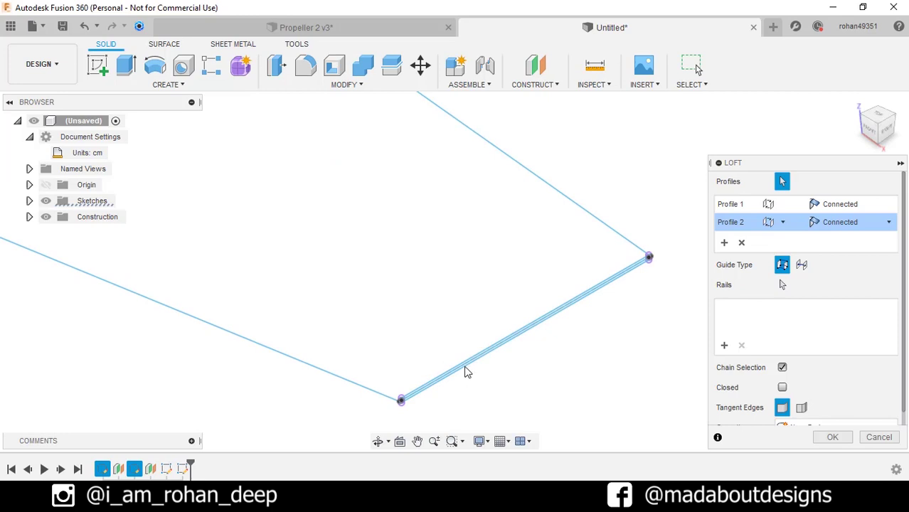
{"action": "left_click", "coordinate": [466, 372]}
{"action": "scroll", "coordinate": [428, 293], "scroll_direction": "down", "scroll_amount": 5}
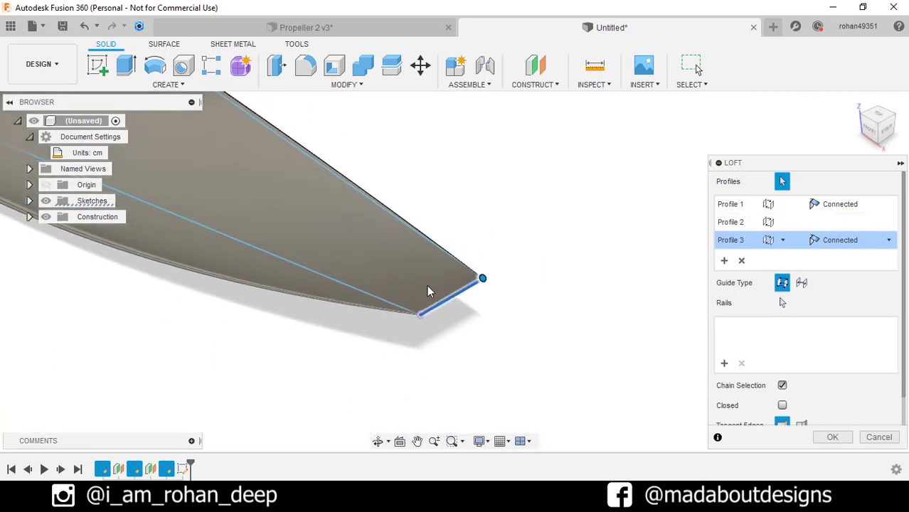
{"action": "scroll", "coordinate": [429, 291], "scroll_direction": "down", "scroll_amount": 3}
{"action": "middle_click_drag", "start_coordinate": [493, 321], "coordinate": [653, 433]}
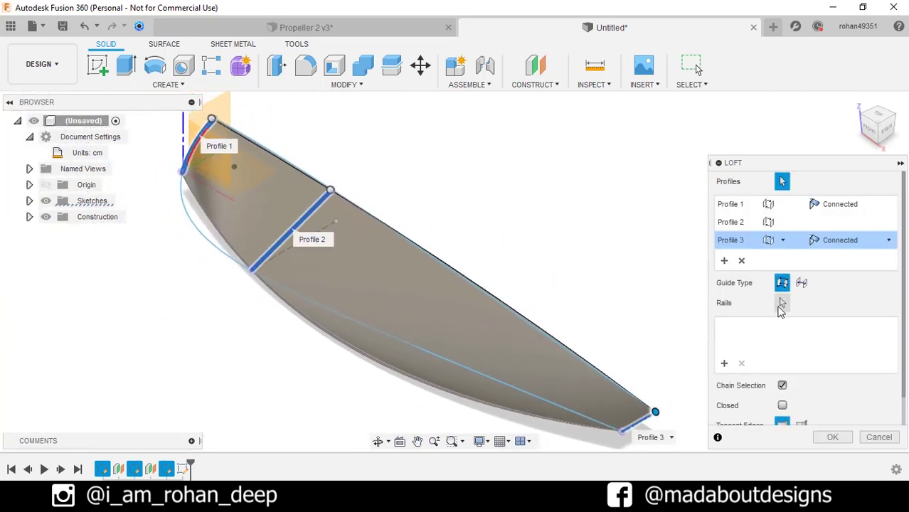
Guide the loft with the lower and upper blade edges as rails and create the body
{"action": "left_click", "coordinate": [783, 303]}
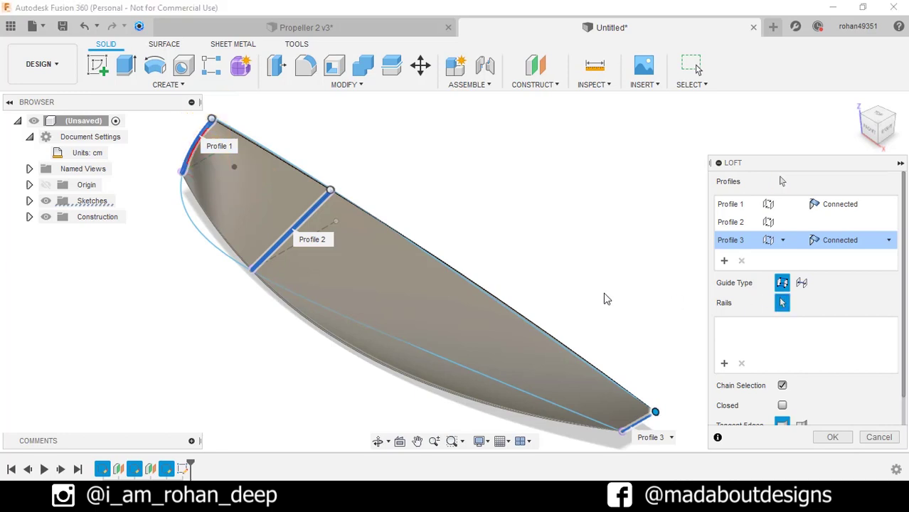
{"action": "left_click", "coordinate": [398, 344]}
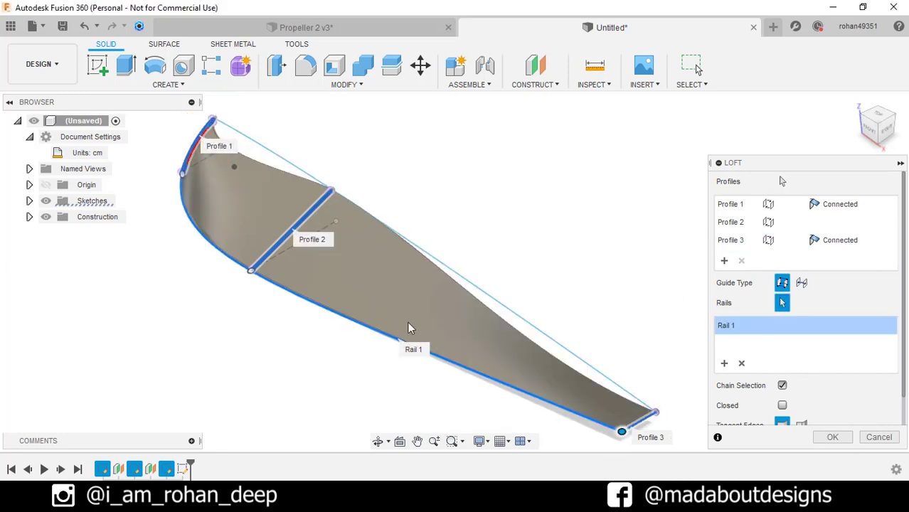
{"action": "left_click", "coordinate": [457, 278]}
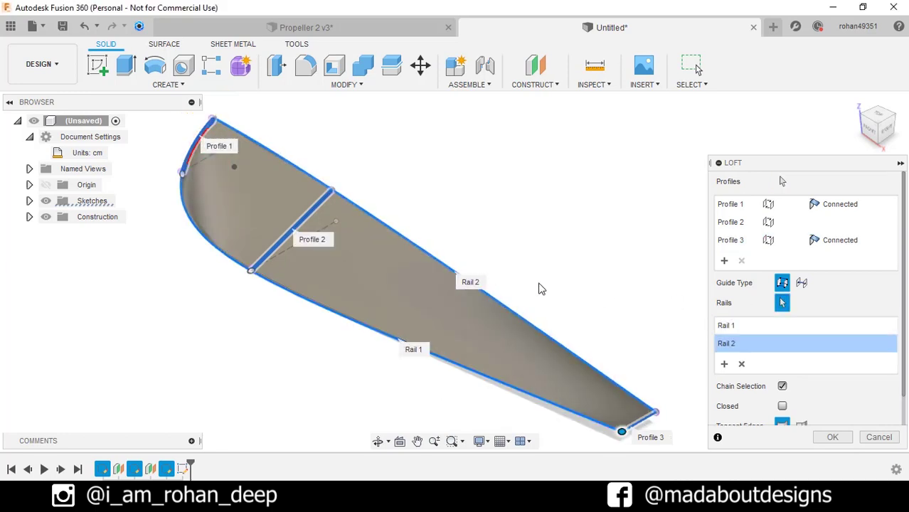
{"action": "left_click", "coordinate": [833, 438]}
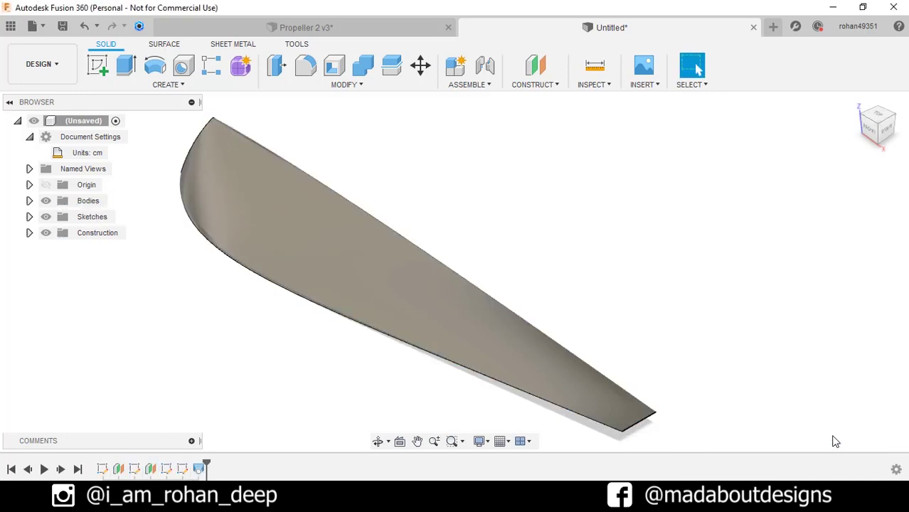
Create a new sketch on the origin plane at the blade root
{"action": "scroll", "coordinate": [528, 359], "scroll_direction": "down", "scroll_amount": 3}
{"action": "middle_click_drag", "start_coordinate": [527, 359], "coordinate": [562, 380], "text": "shift"}
{"action": "left_click", "coordinate": [99, 67]}
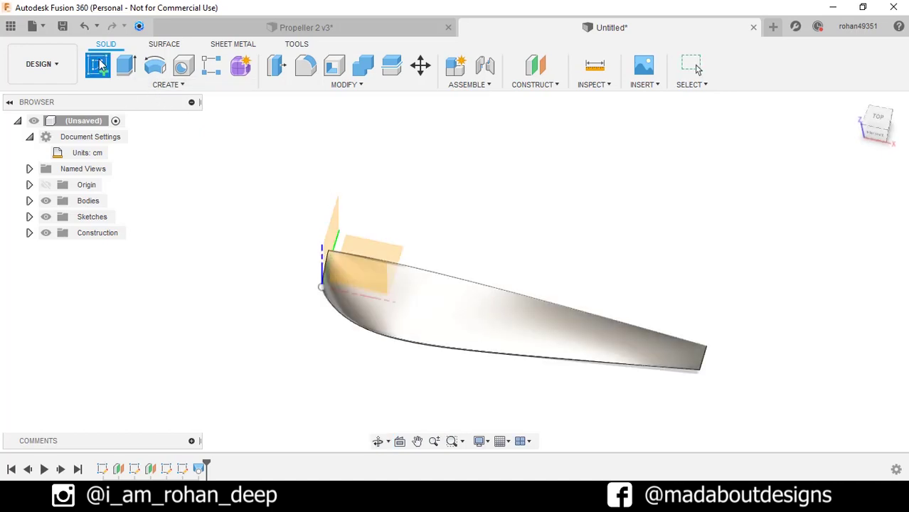
{"action": "left_click", "coordinate": [379, 250]}
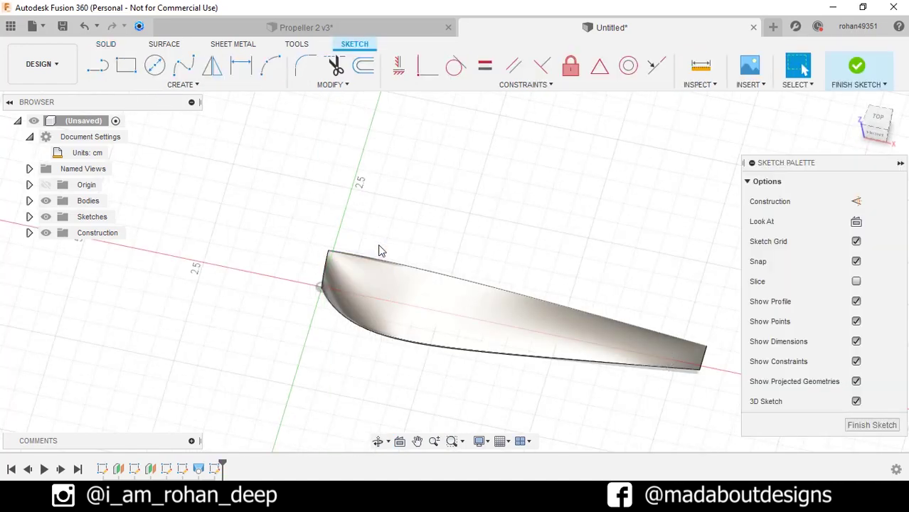
Draw concentric center-diameter circles of 0.5 and 1.25 cm at the sketch origin
{"action": "left_click", "coordinate": [156, 69]}
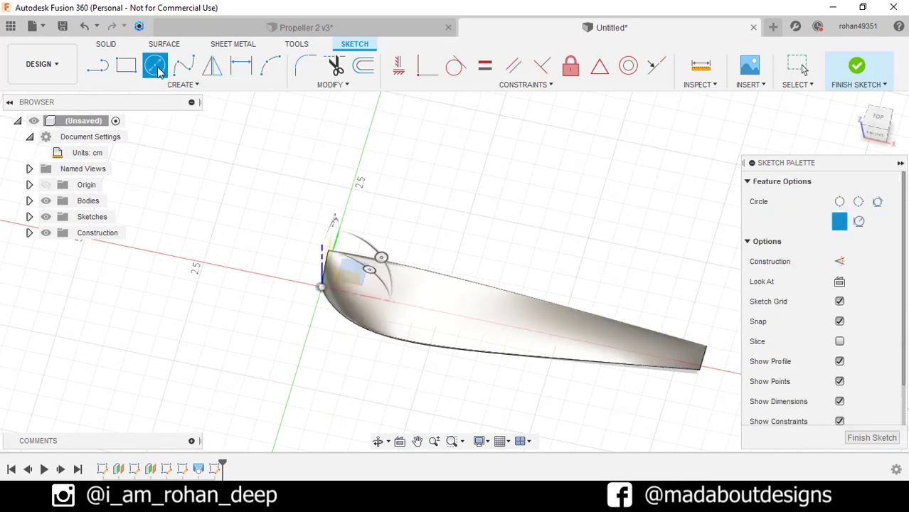
{"action": "left_click", "coordinate": [323, 289]}
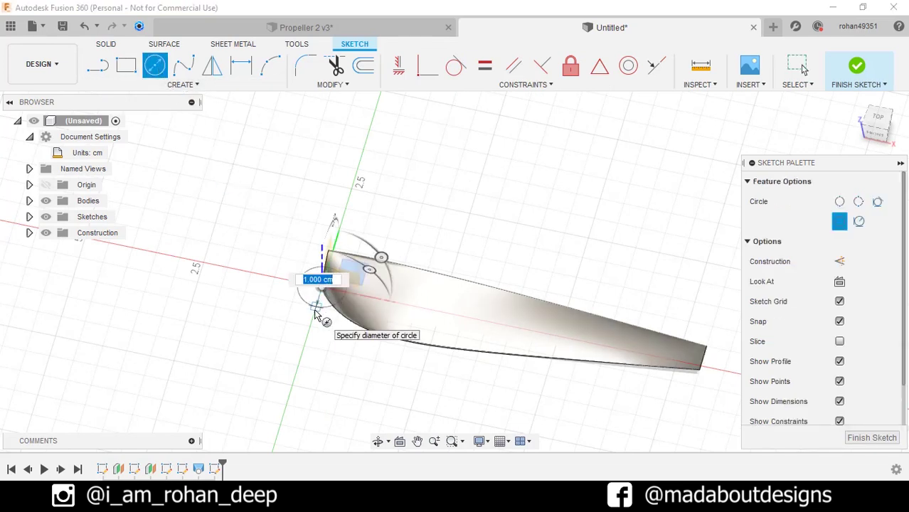
{"action": "type", "text": ".5"}
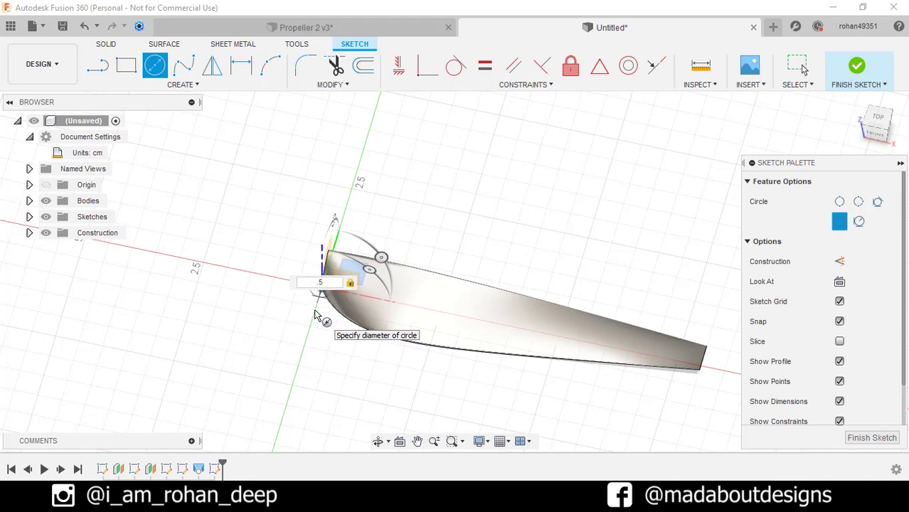
{"action": "key", "text": "Return"}
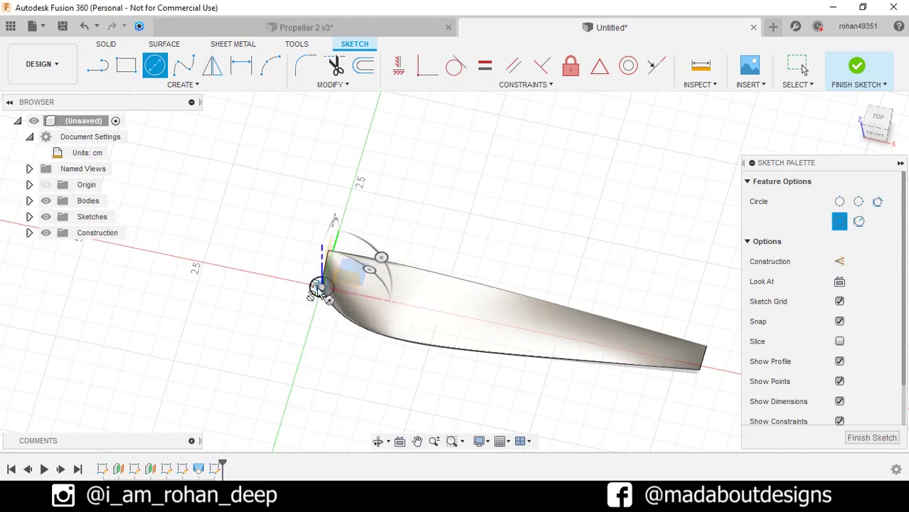
{"action": "left_click", "coordinate": [320, 288]}
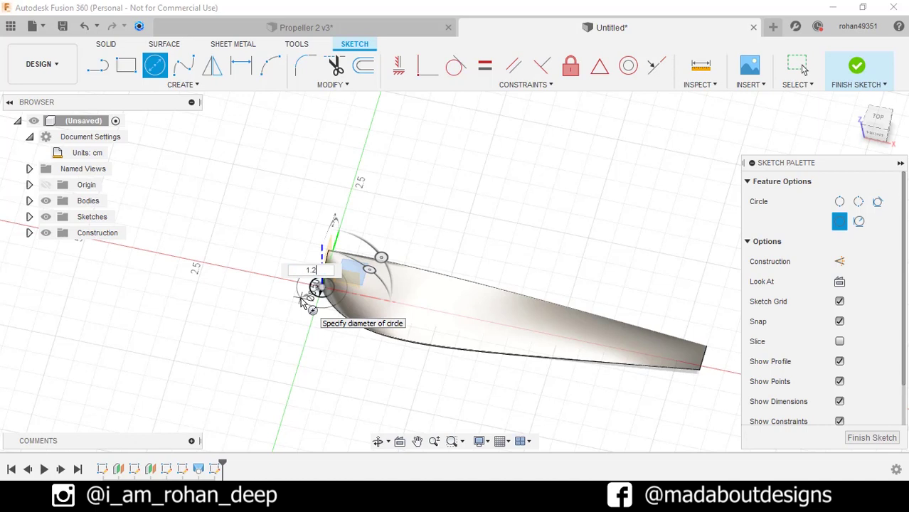
{"action": "type", "text": "1.25"}
{"action": "key", "text": "Return"}
{"action": "key", "text": "Escape"}
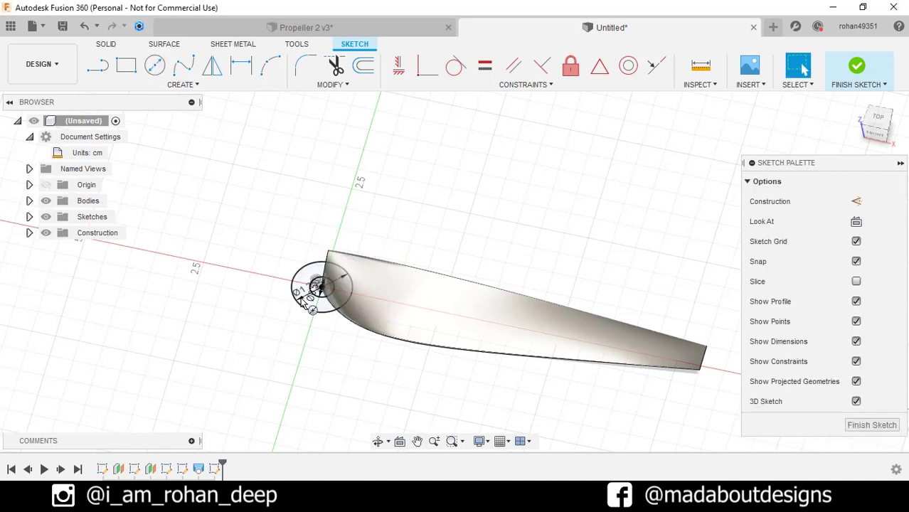
Finish the sketch and select the ring between the circles as the extrude profile
{"action": "left_click", "coordinate": [857, 68]}
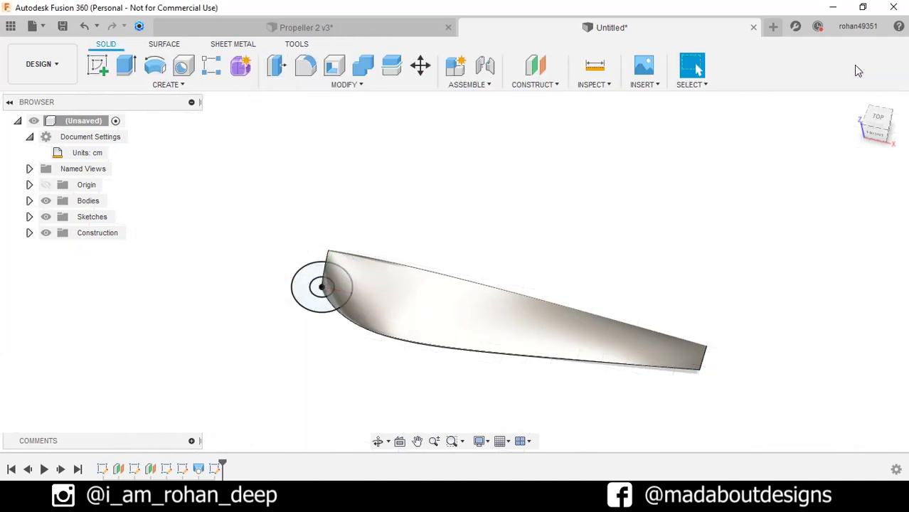
{"action": "left_click", "coordinate": [886, 117]}
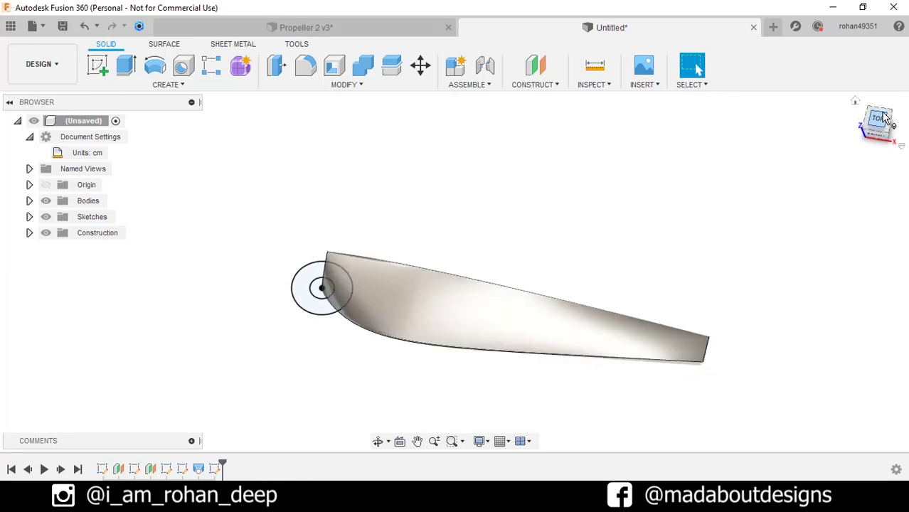
{"action": "left_click", "coordinate": [118, 71]}
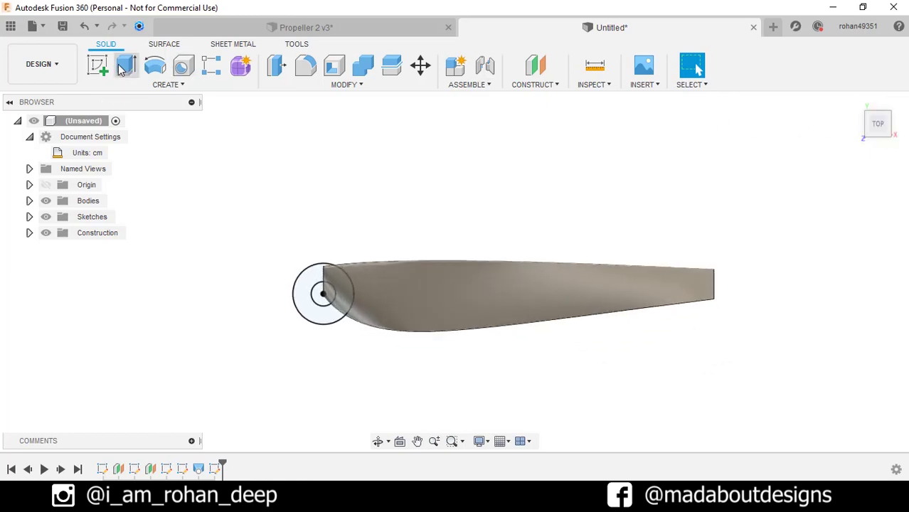
{"action": "scroll", "coordinate": [299, 320], "scroll_direction": "up", "scroll_amount": 2}
{"action": "left_click", "coordinate": [318, 311]}
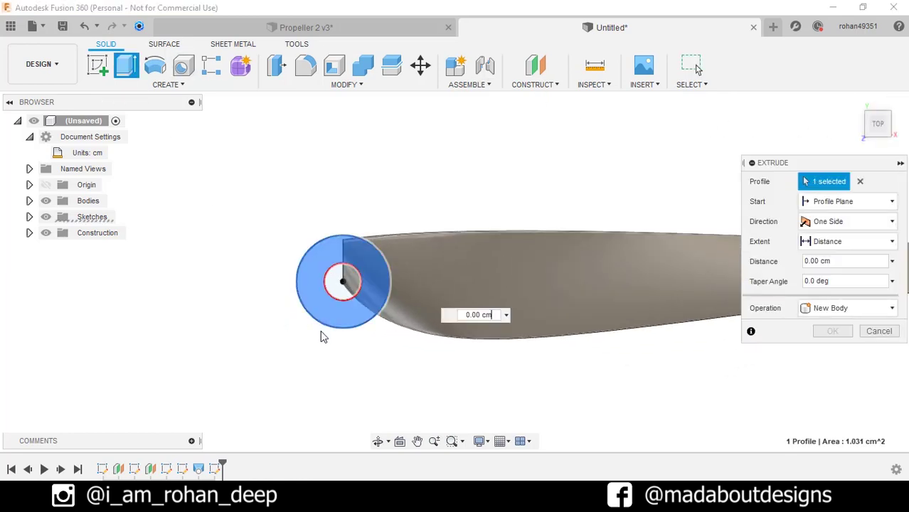
{"action": "middle_click_drag", "start_coordinate": [321, 335], "coordinate": [351, 263], "text": "shift"}
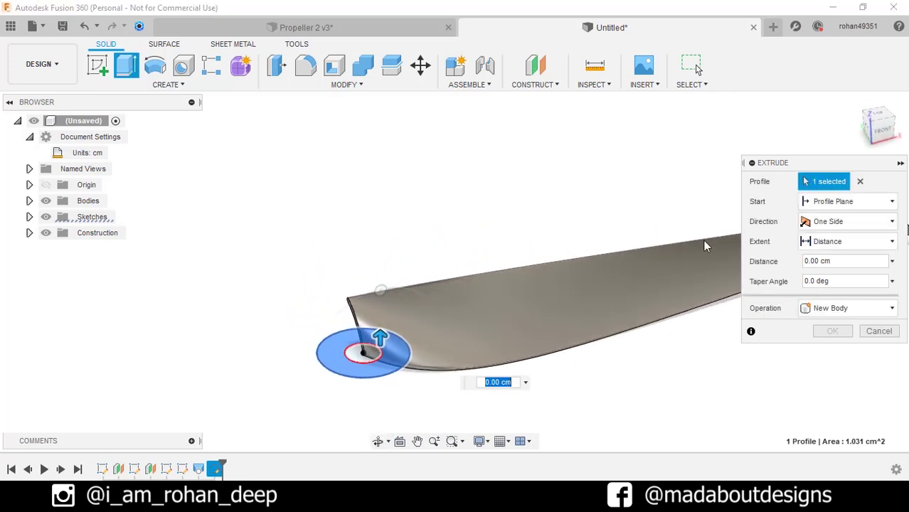
Extrude the ring Two Sides, 0.75 cm and 0.25 cm, as a New Body
{"action": "left_click", "coordinate": [825, 224]}
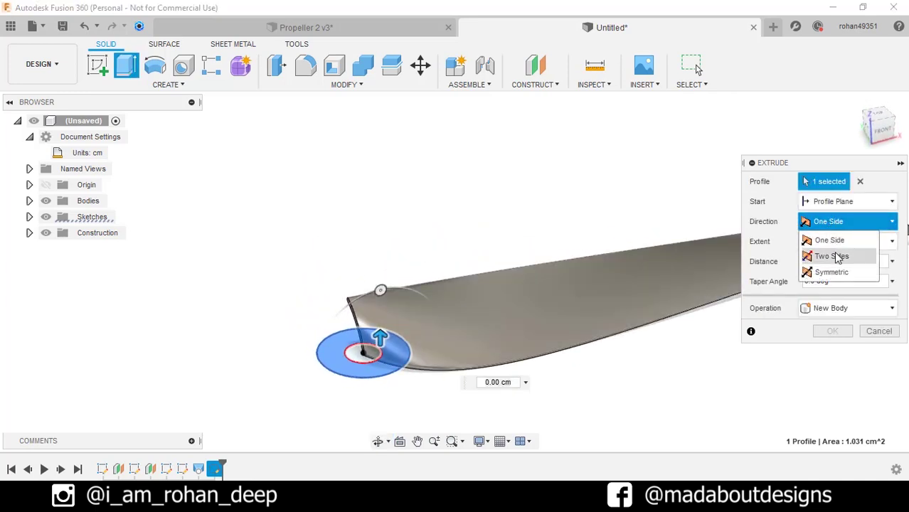
{"action": "left_click", "coordinate": [832, 255]}
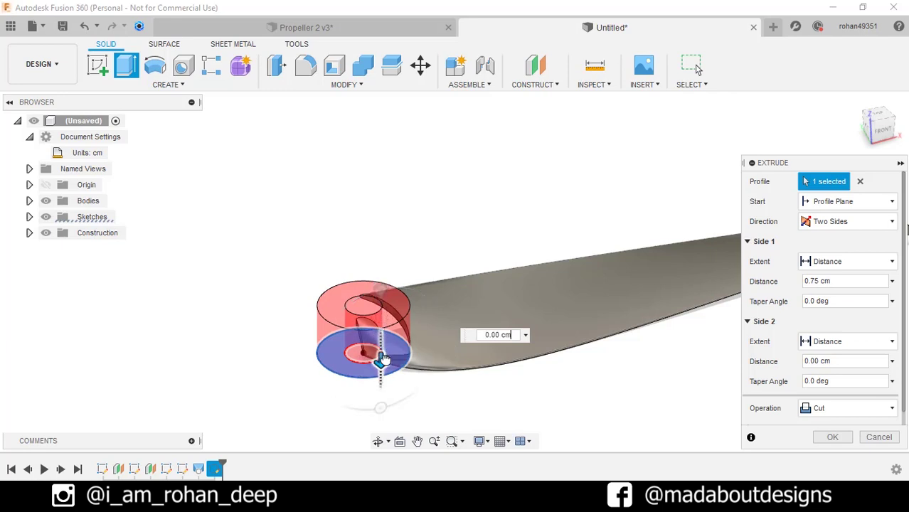
{"action": "left_click", "coordinate": [382, 358]}
{"action": "type", "text": ".25"}
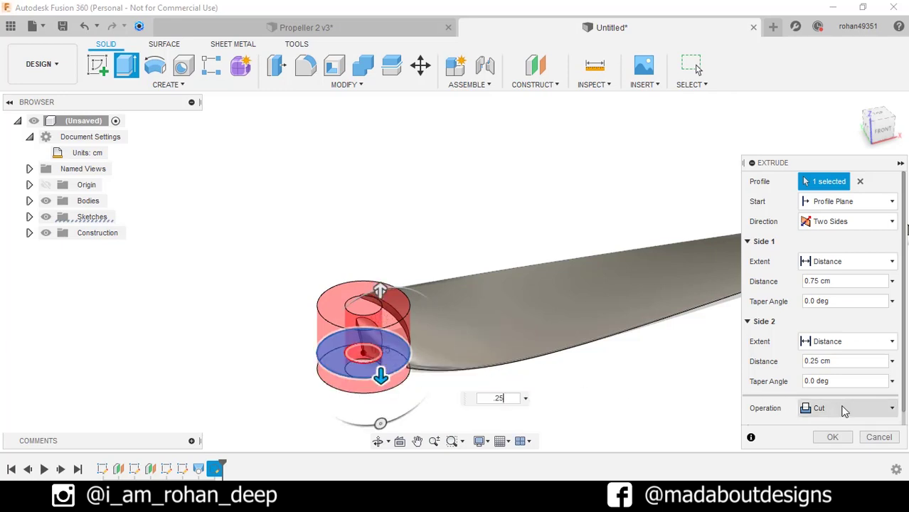
{"action": "left_click", "coordinate": [848, 412]}
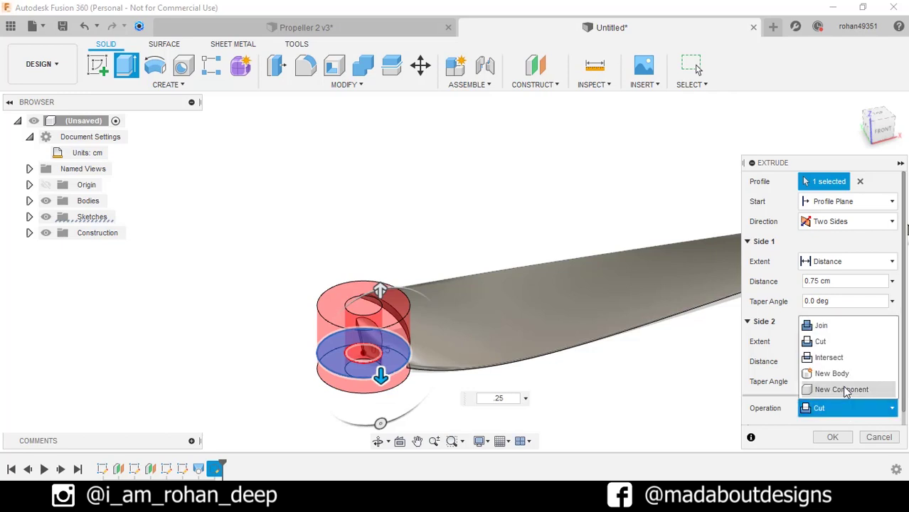
{"action": "left_click", "coordinate": [844, 376]}
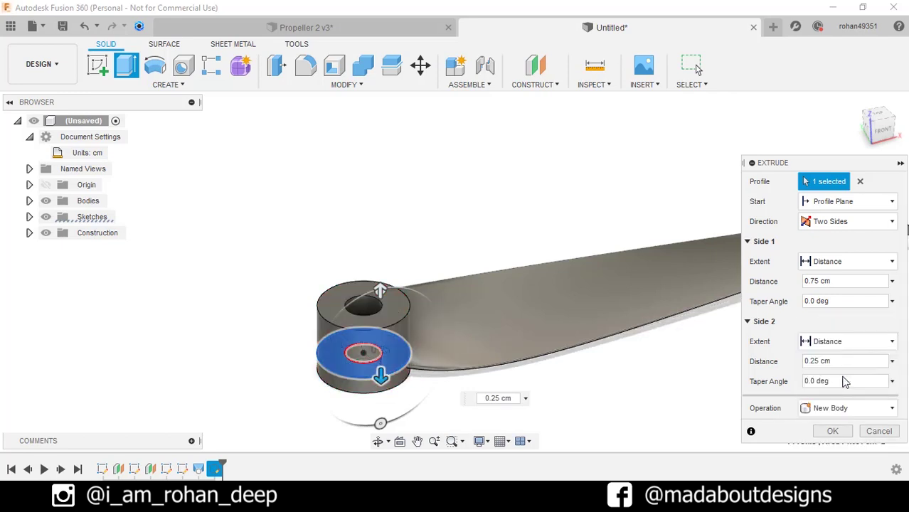
{"action": "left_click", "coordinate": [833, 431]}
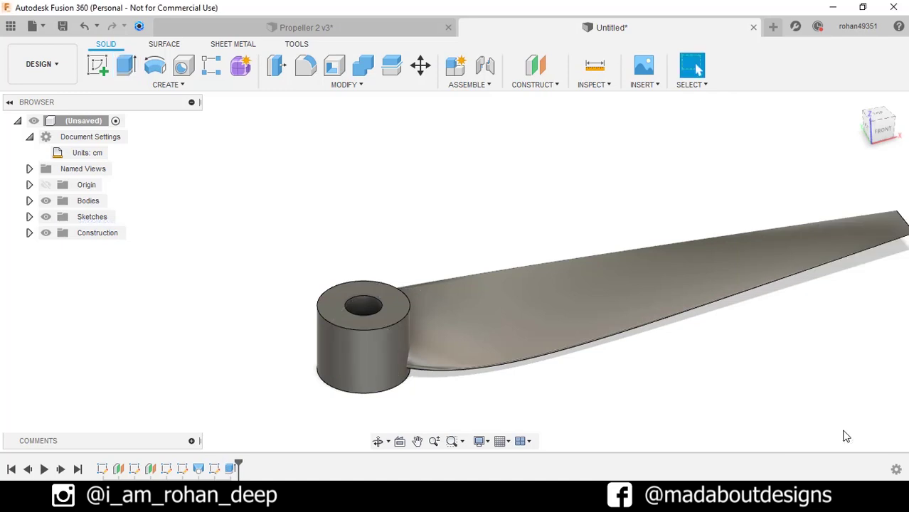
In Move/Copy set to Bodies, select only the blade body
{"action": "left_click", "coordinate": [879, 115]}
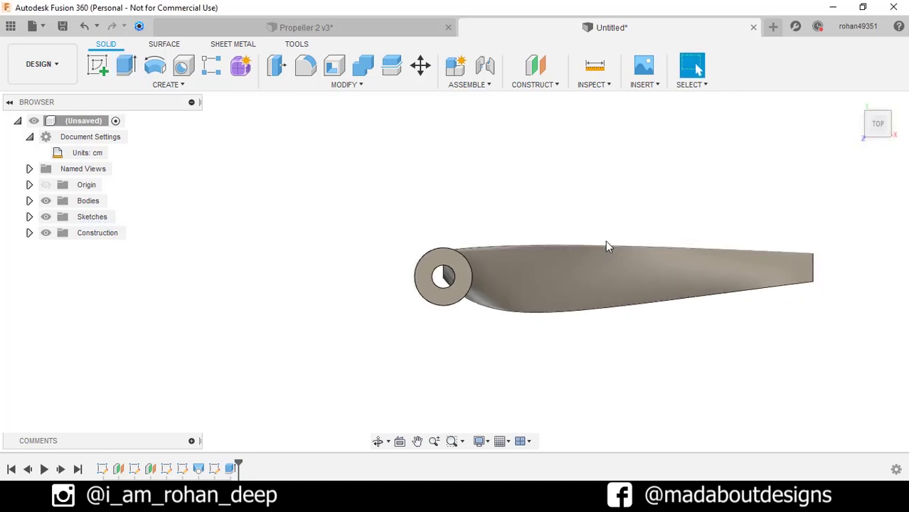
{"action": "left_click", "coordinate": [359, 87]}
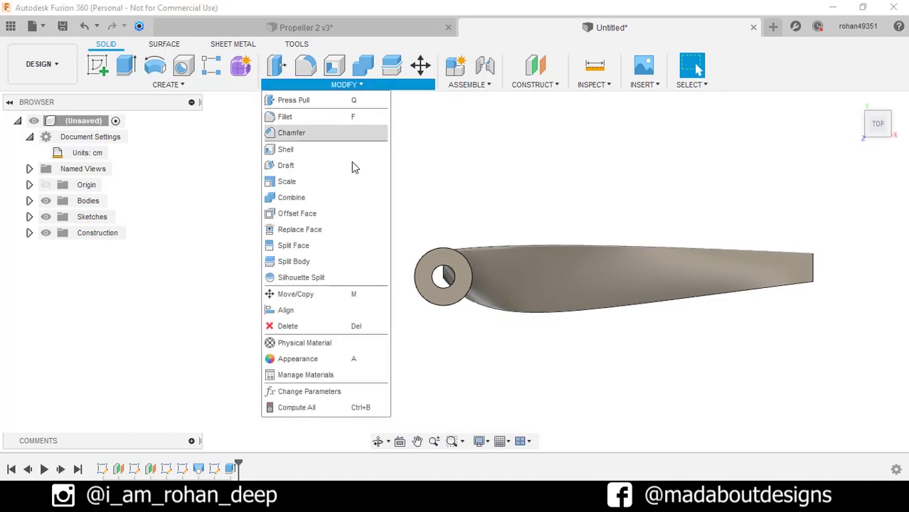
{"action": "left_click", "coordinate": [344, 295]}
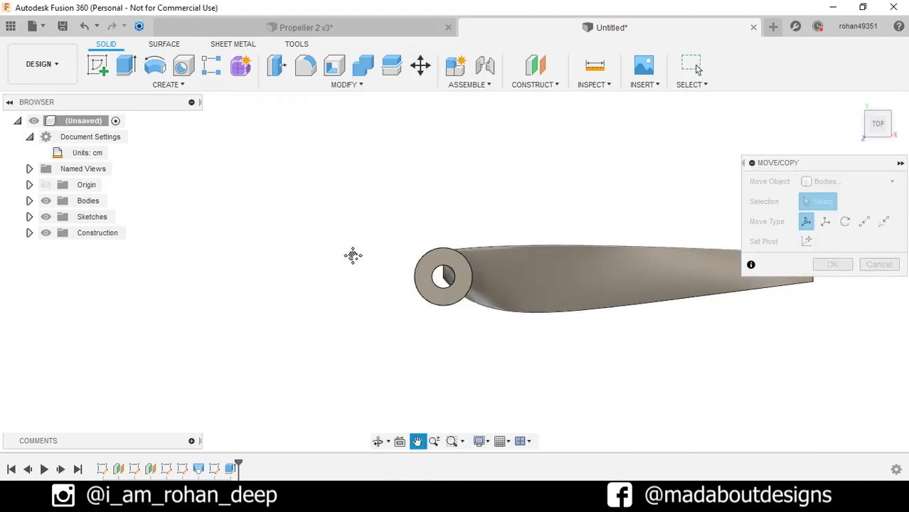
{"action": "left_click", "coordinate": [822, 187]}
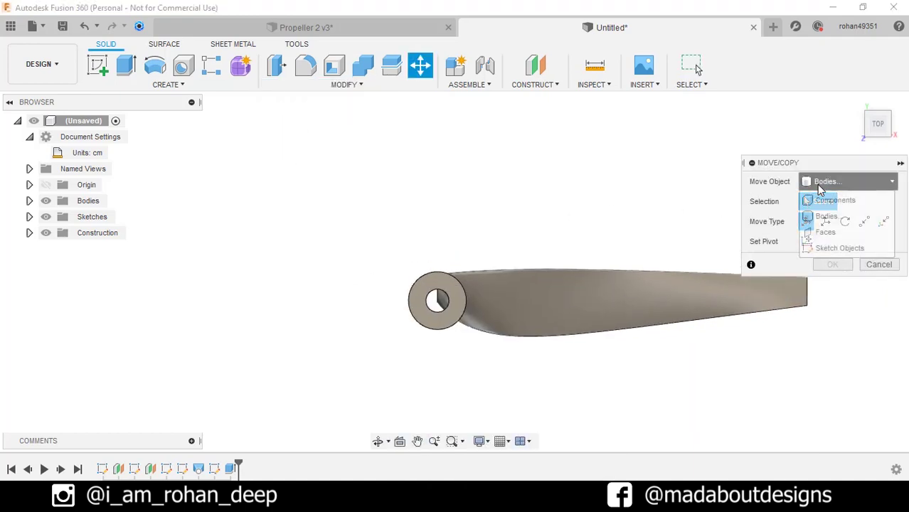
{"action": "left_click", "coordinate": [822, 188]}
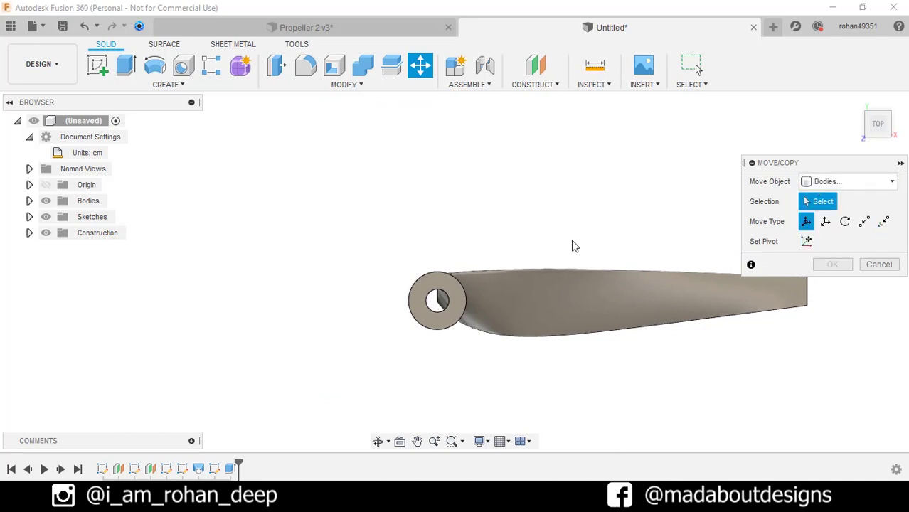
{"action": "left_click", "coordinate": [462, 298]}
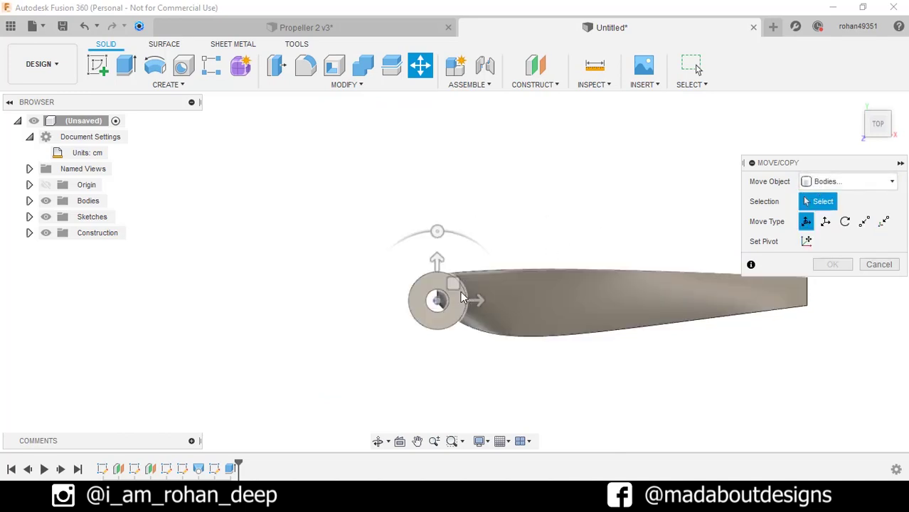
{"action": "left_click", "coordinate": [559, 302]}
{"action": "left_click", "coordinate": [444, 325]}
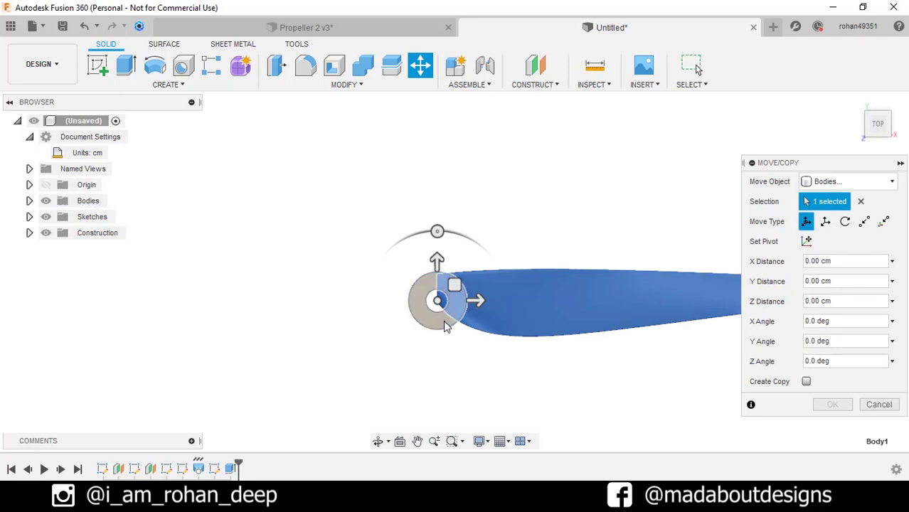
Move the blade 0.25 cm along X so its root meets the hub
{"action": "left_click", "coordinate": [479, 299]}
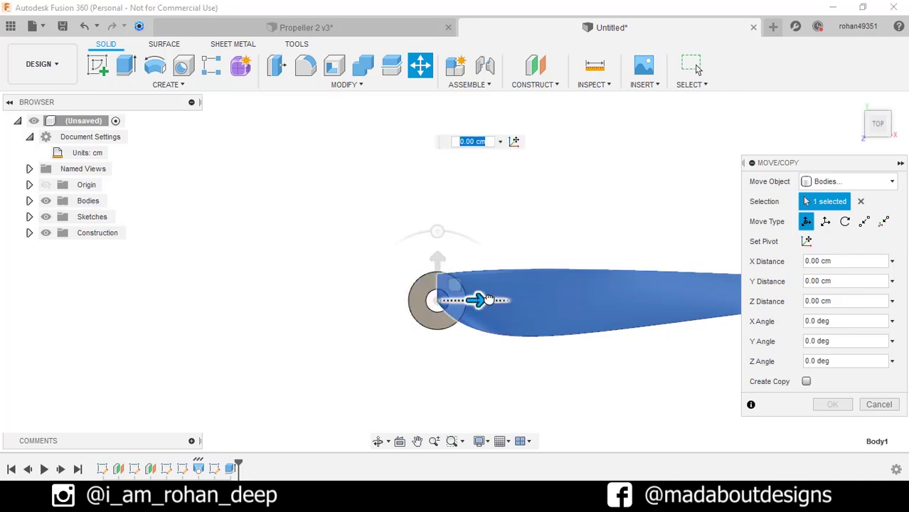
{"action": "left_click_drag", "start_coordinate": [479, 299], "coordinate": [497, 300]}
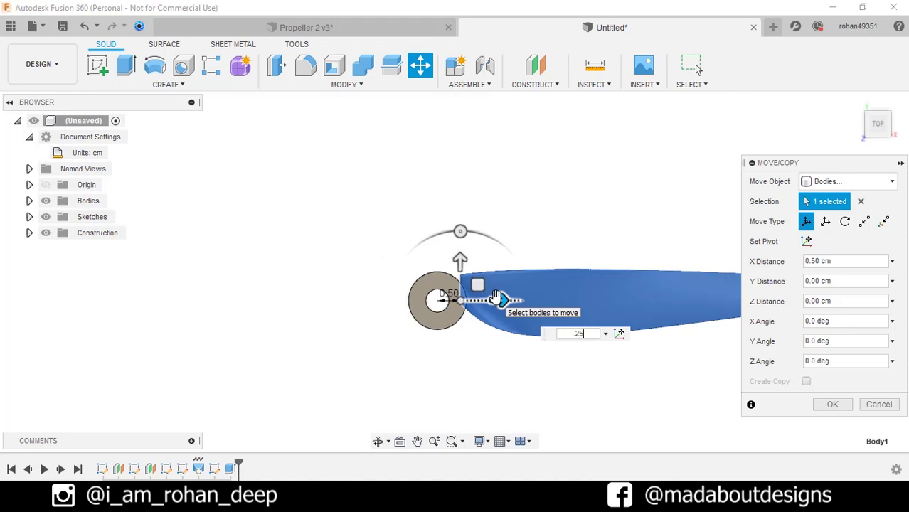
{"action": "type", "text": ".25"}
{"action": "key", "text": "Return"}
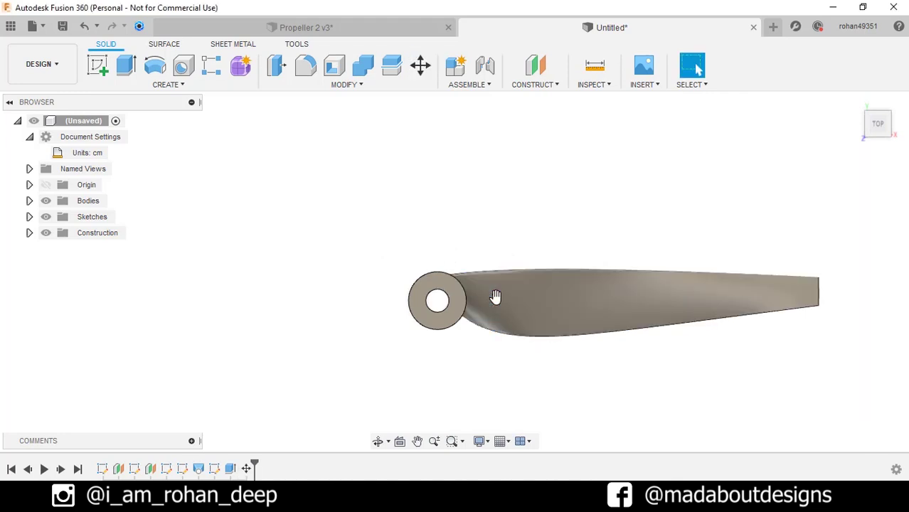
{"action": "middle_click_drag", "start_coordinate": [491, 295], "coordinate": [430, 270], "text": "shift"}
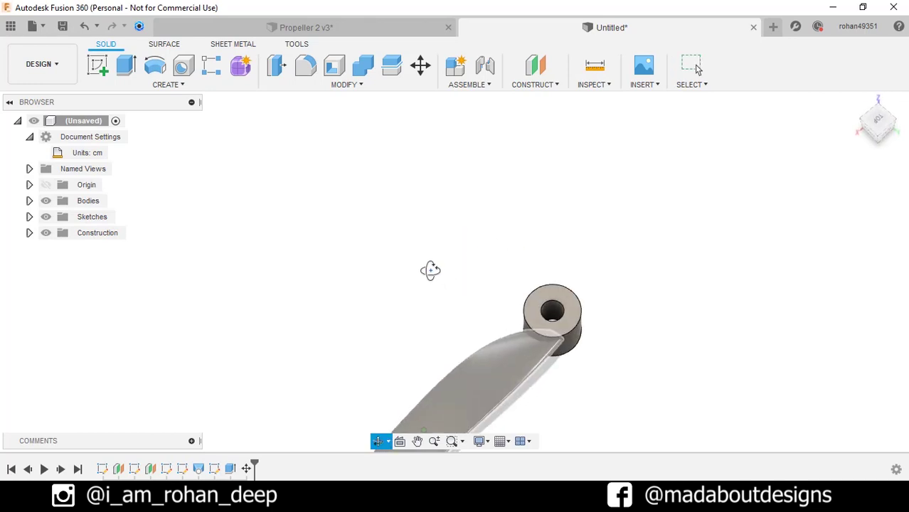
Circular-pattern the blade body around the hub's circular edge, quantity 2
{"action": "left_click", "coordinate": [190, 86]}
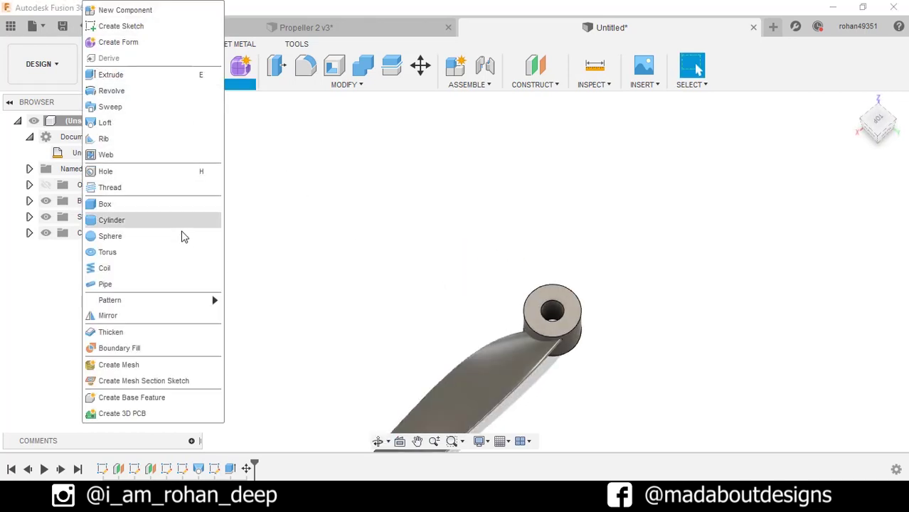
{"action": "mouse_move", "coordinate": [182, 303]}
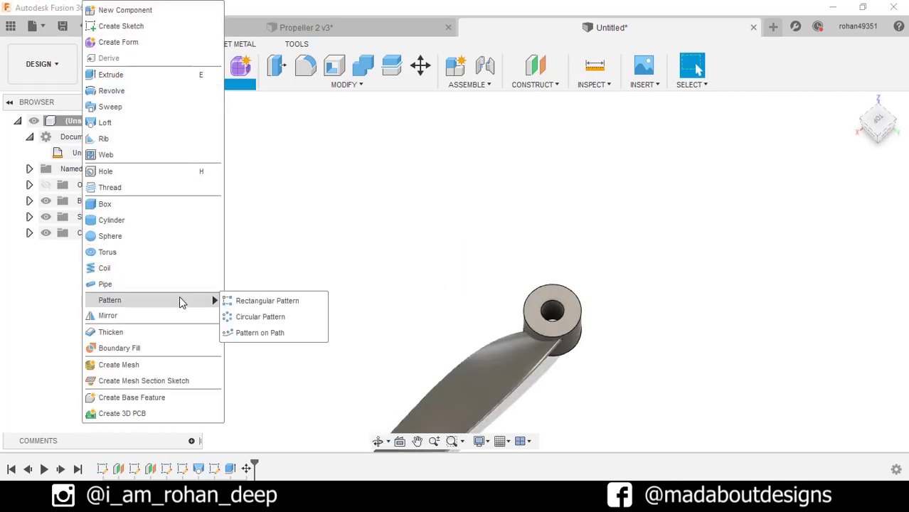
{"action": "left_click", "coordinate": [259, 317]}
{"action": "scroll", "coordinate": [440, 270], "scroll_direction": "down", "scroll_amount": 1}
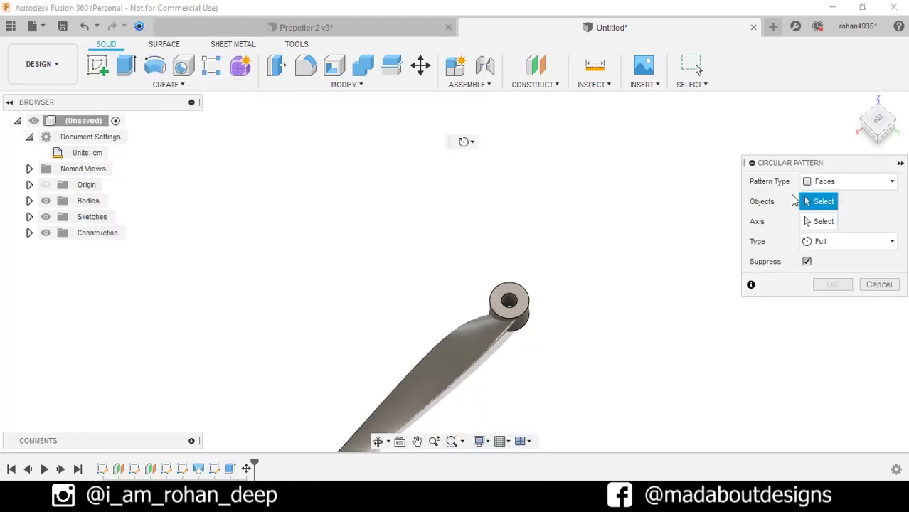
{"action": "left_click", "coordinate": [833, 182]}
{"action": "left_click", "coordinate": [832, 216]}
{"action": "left_click", "coordinate": [482, 352]}
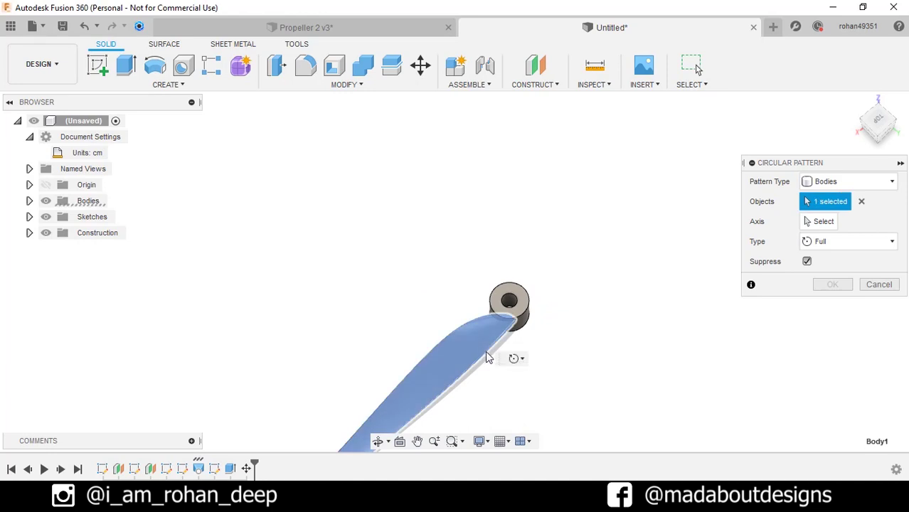
{"action": "left_click", "coordinate": [822, 222]}
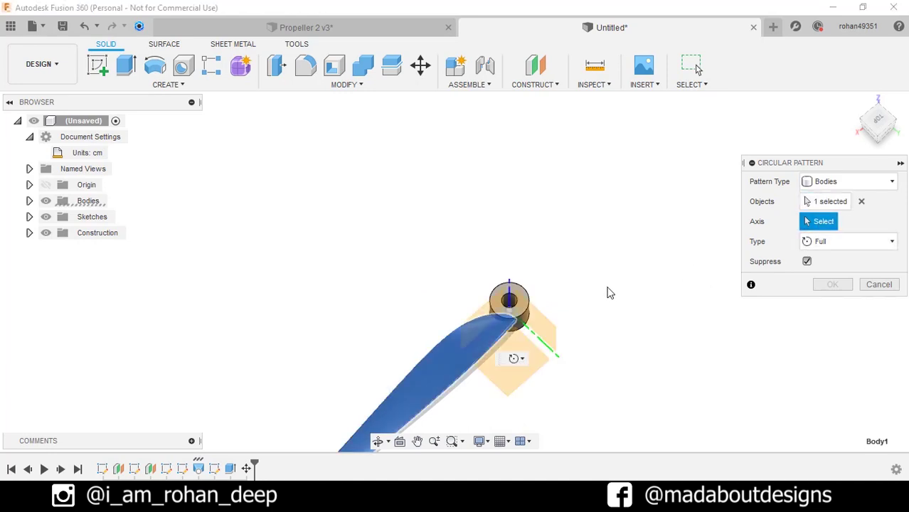
{"action": "left_click", "coordinate": [529, 302]}
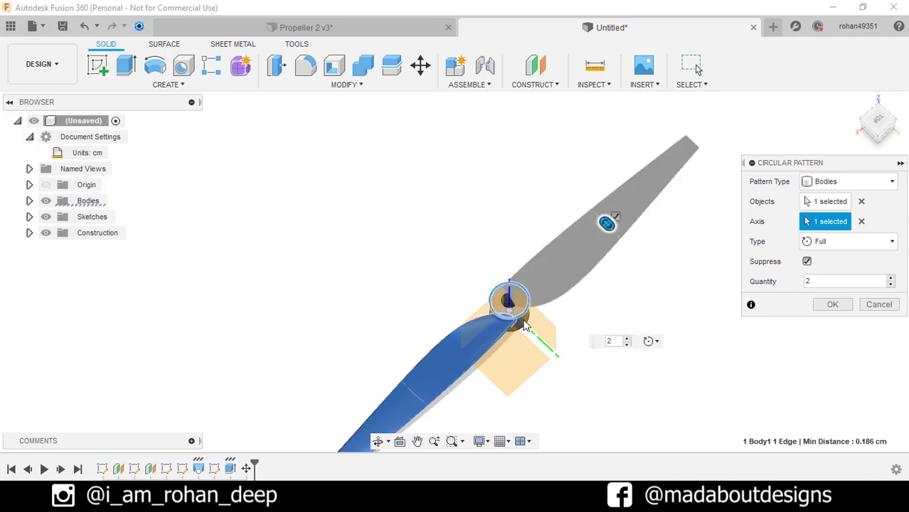
{"action": "left_click", "coordinate": [830, 304]}
{"action": "middle_click_drag", "start_coordinate": [641, 345], "coordinate": [761, 325], "text": "shift"}
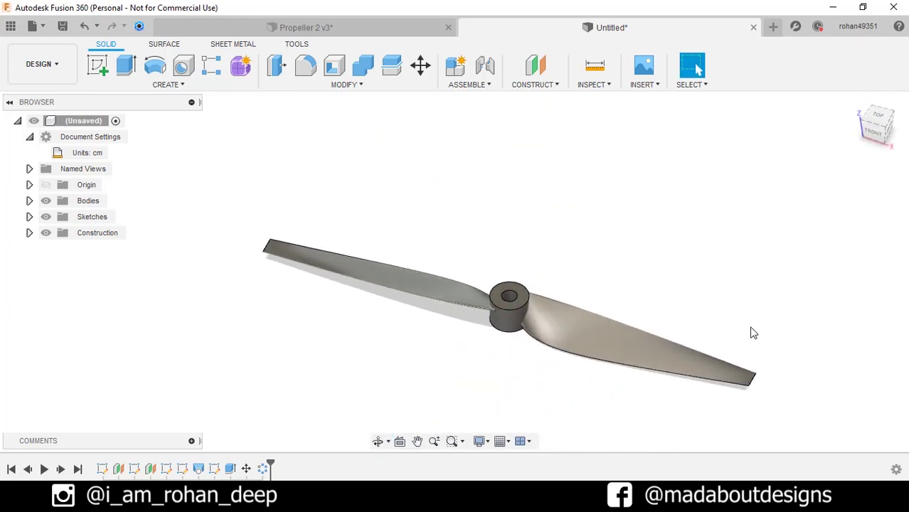
Fillet the hub's four top, bottom and bore circular edges with a small radius
{"action": "left_click", "coordinate": [380, 89]}
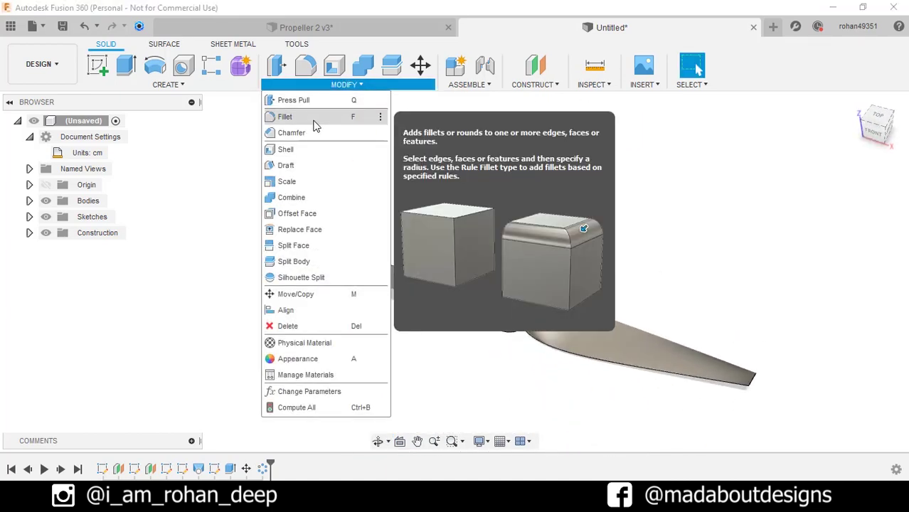
{"action": "left_click", "coordinate": [294, 116]}
{"action": "scroll", "coordinate": [534, 309], "scroll_direction": "up", "scroll_amount": 3}
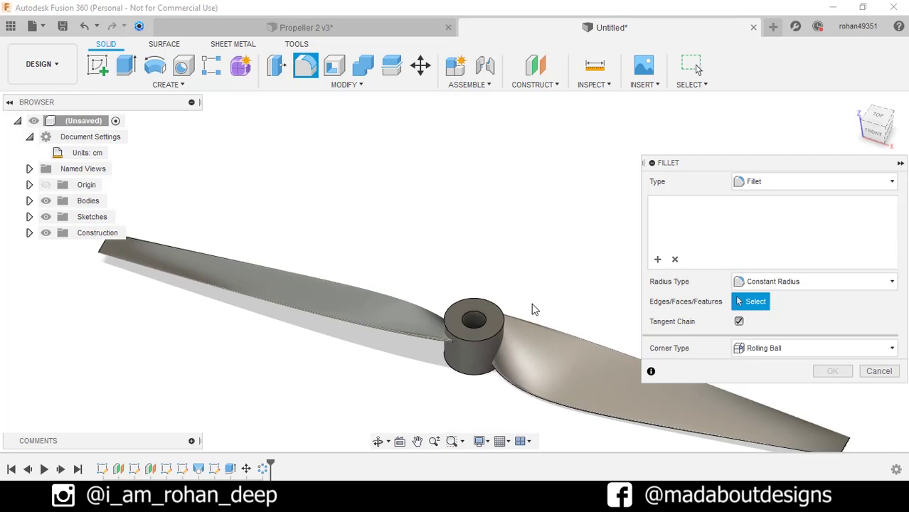
{"action": "left_click", "coordinate": [495, 312]}
{"action": "left_click", "coordinate": [485, 368]}
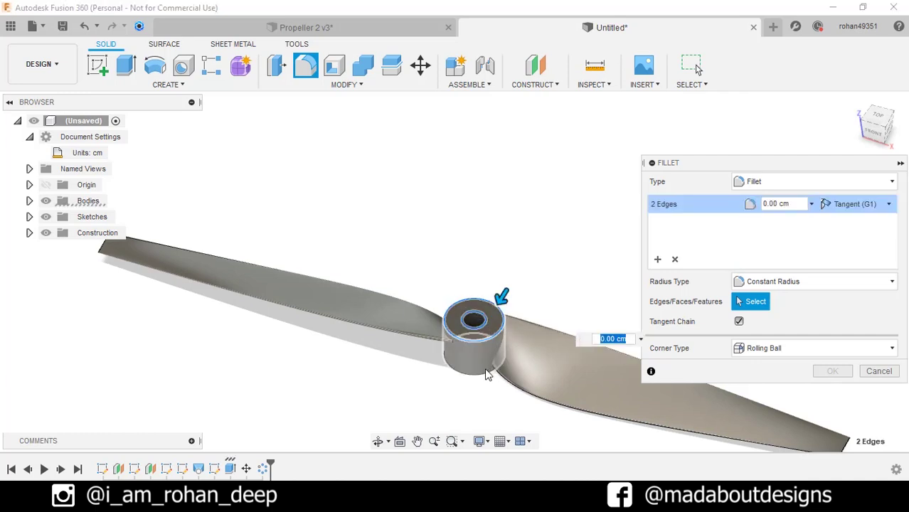
{"action": "left_click", "coordinate": [478, 362]}
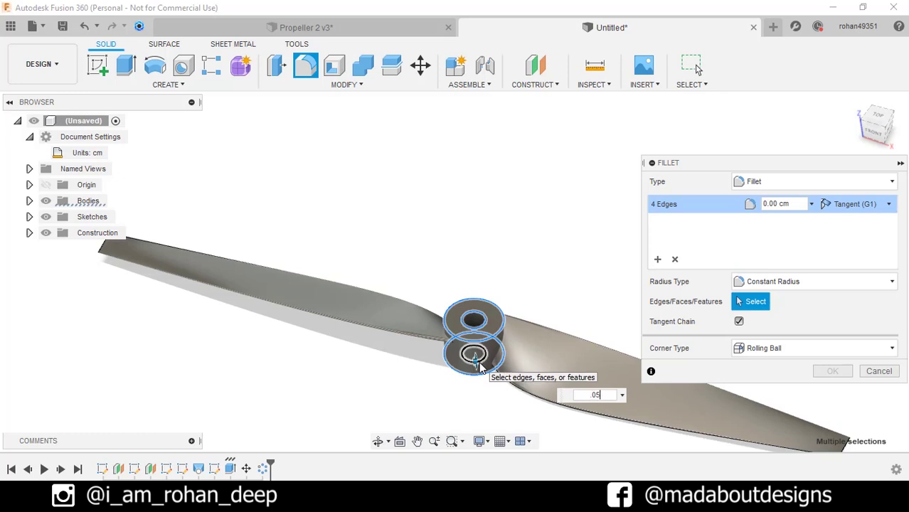
{"action": "key", "text": "Return"}
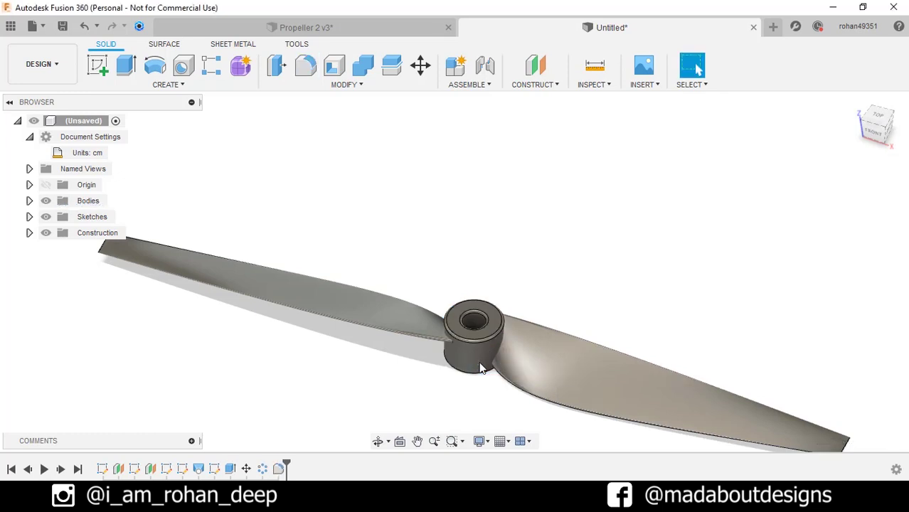
Combine with Join, targeting the hub and adding both blades as tool bodies
{"action": "left_click", "coordinate": [350, 86]}
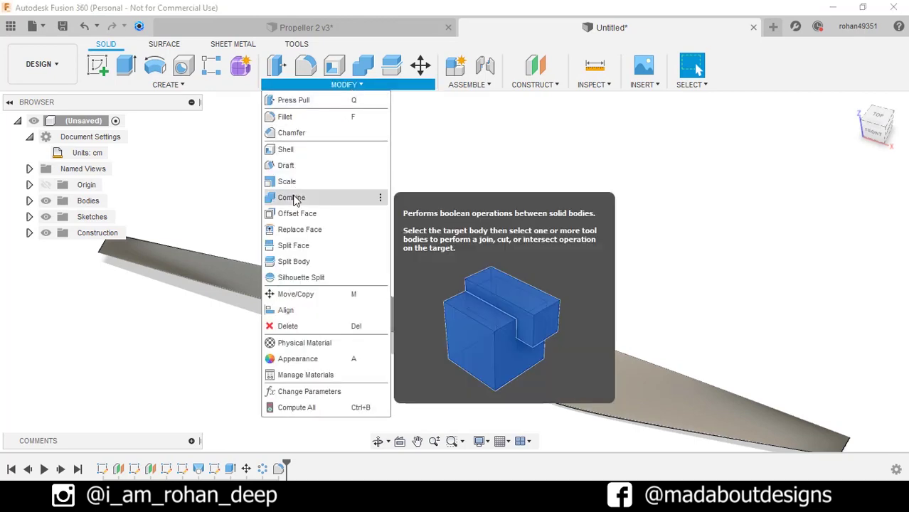
{"action": "left_click", "coordinate": [367, 198]}
{"action": "left_click", "coordinate": [473, 345]}
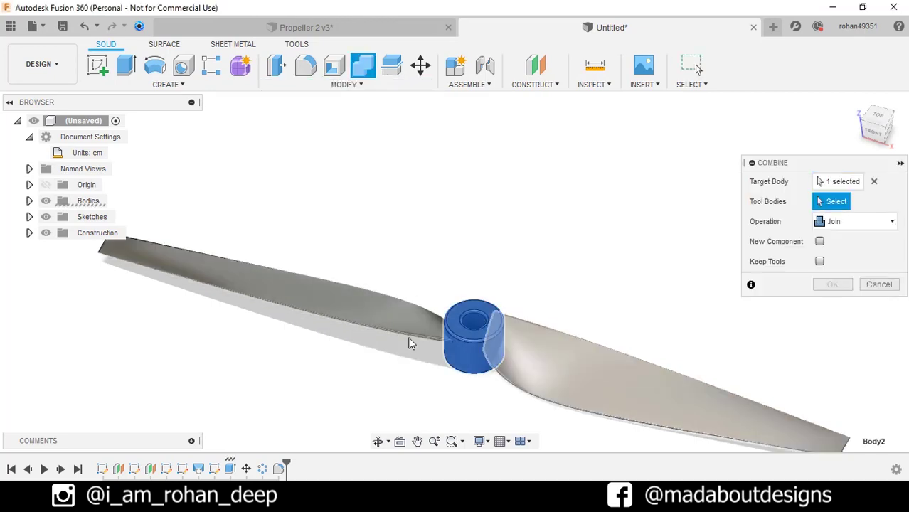
{"action": "left_click", "coordinate": [397, 335]}
{"action": "left_click", "coordinate": [393, 334]}
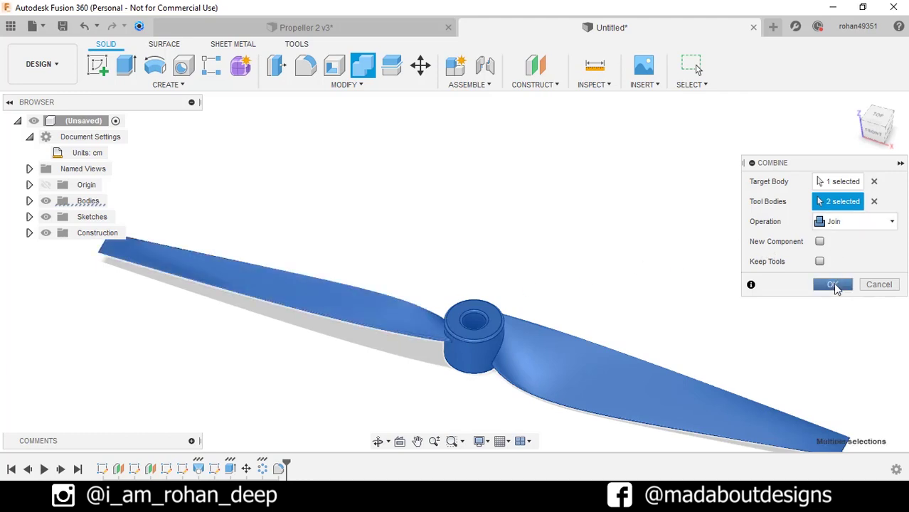
{"action": "left_click", "coordinate": [833, 284]}
{"action": "scroll", "coordinate": [757, 288], "scroll_direction": "down", "scroll_amount": 2}
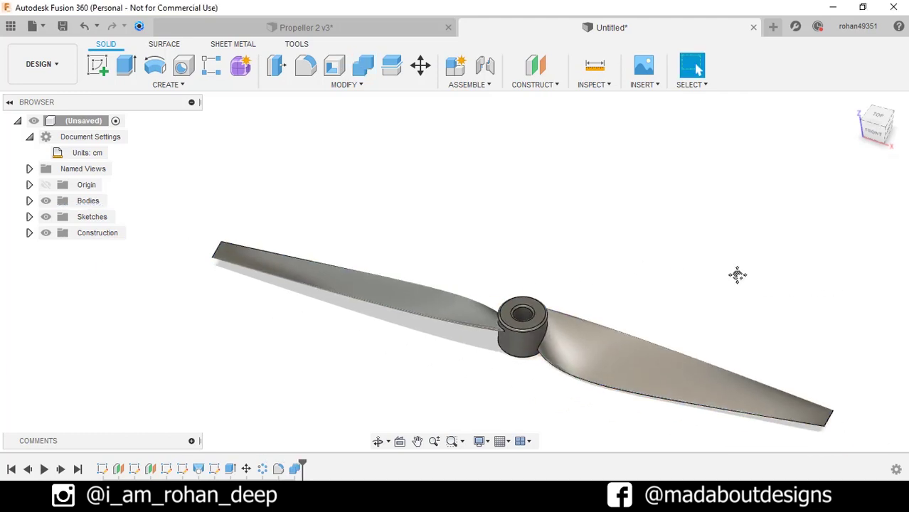
{"action": "middle_click_drag", "start_coordinate": [737, 274], "coordinate": [649, 245]}
{"action": "middle_click_drag", "start_coordinate": [582, 269], "coordinate": [787, 261], "text": "shift"}
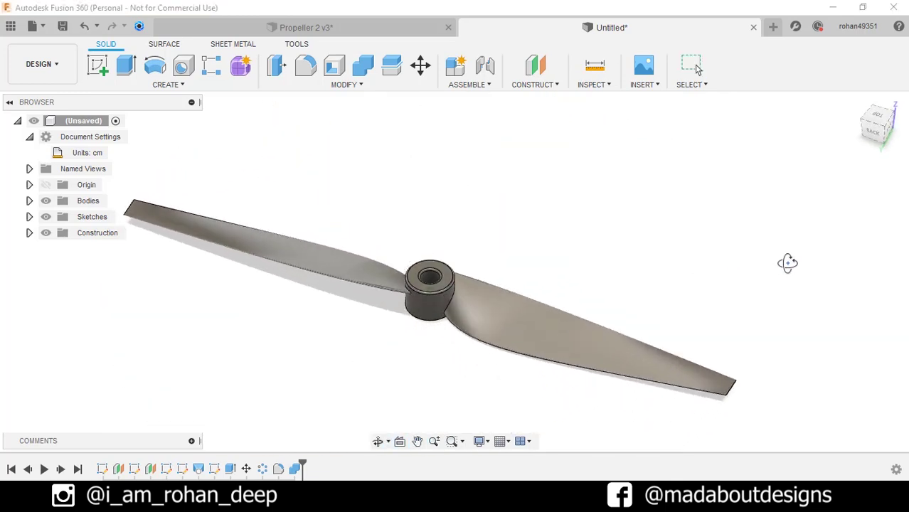
Apply the Paint - Metallic (Yellow) appearance to the whole propeller
{"action": "key", "text": "a"}
{"action": "scroll", "coordinate": [788, 269], "scroll_direction": "down", "scroll_amount": 5}
{"action": "scroll", "coordinate": [788, 269], "scroll_direction": "down", "scroll_amount": 1}
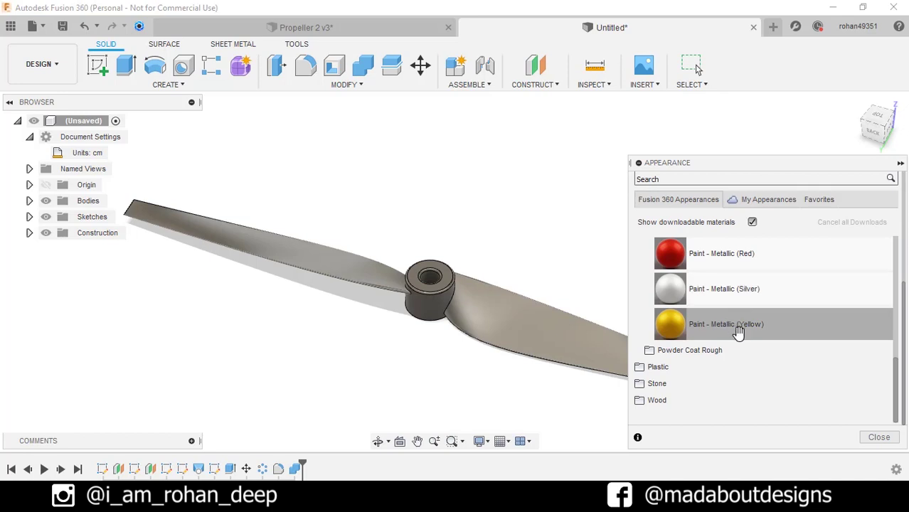
{"action": "left_click_drag", "start_coordinate": [737, 331], "coordinate": [481, 297]}
{"action": "key", "text": "Escape"}
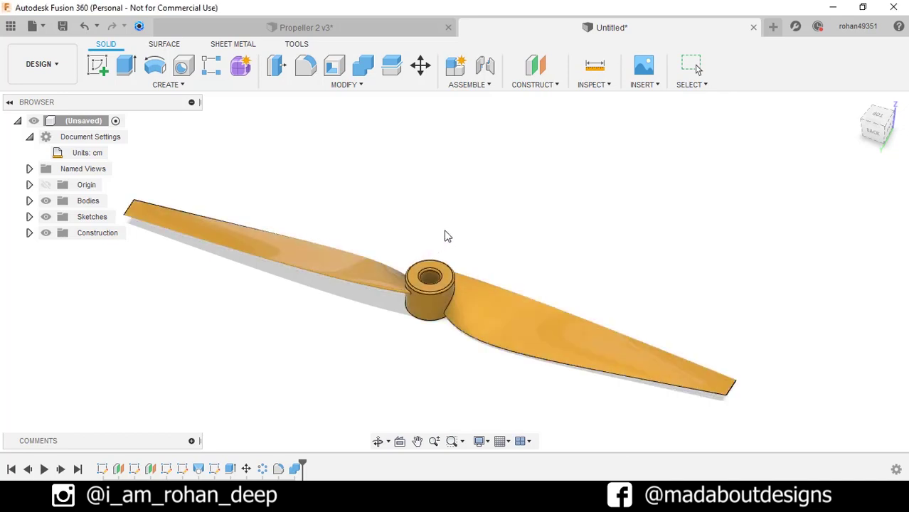
{"action": "scroll", "coordinate": [448, 236], "scroll_direction": "down", "scroll_amount": 2}
{"action": "middle_click_drag", "start_coordinate": [458, 234], "coordinate": [614, 193], "text": "shift"}
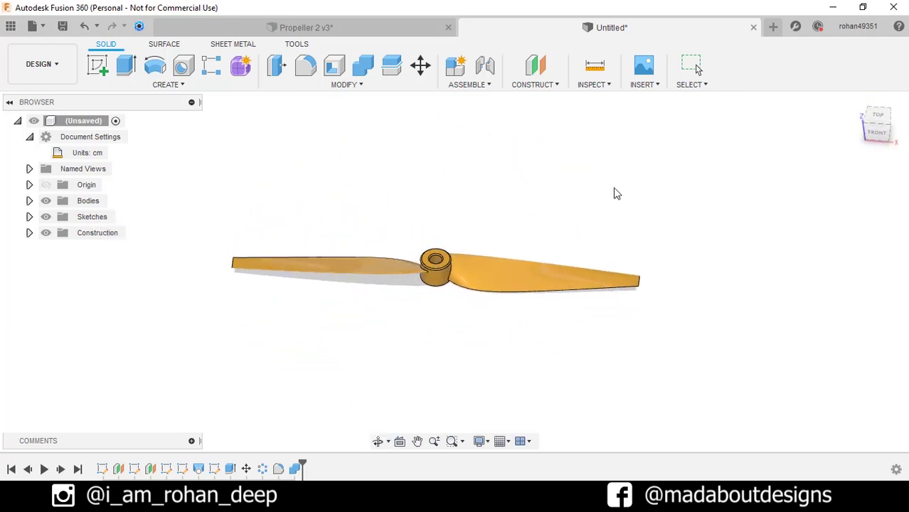
{"action": "key", "text": "Escape"}
Switch to the Propeller 2 v3 document and view it from top, then Home
{"action": "left_click", "coordinate": [347, 30]}
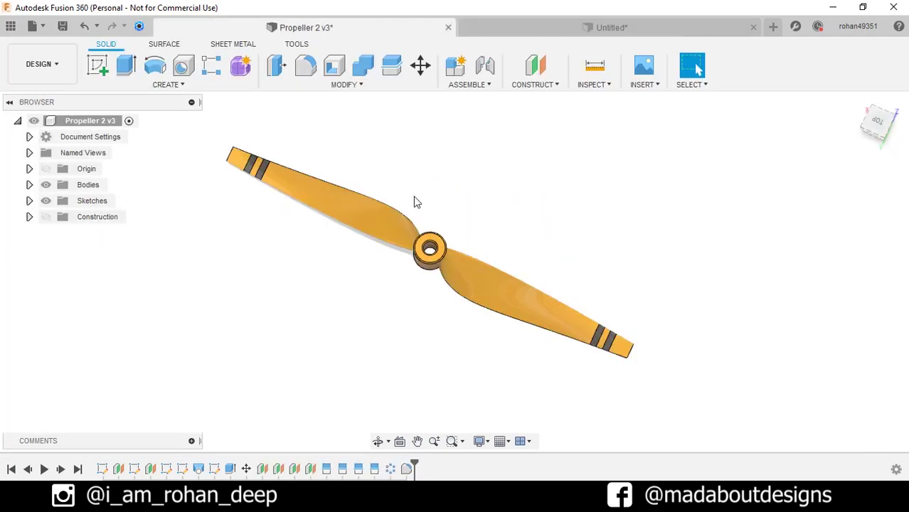
{"action": "middle_click_drag", "start_coordinate": [416, 199], "coordinate": [27, 158], "text": "shift"}
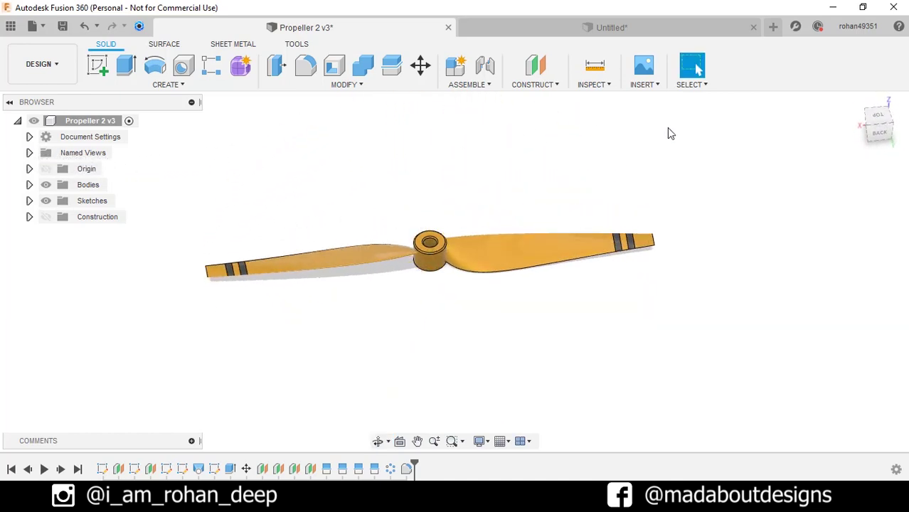
{"action": "left_click", "coordinate": [878, 119]}
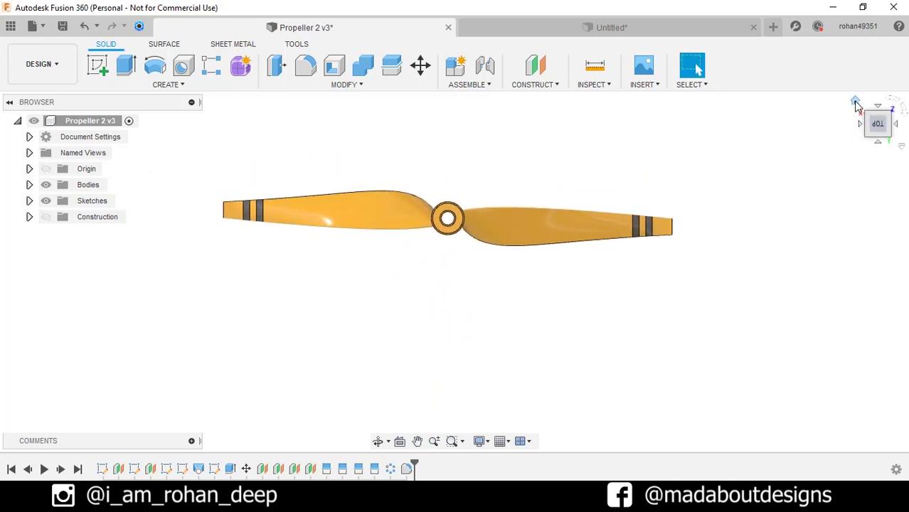
{"action": "left_click", "coordinate": [856, 103]}
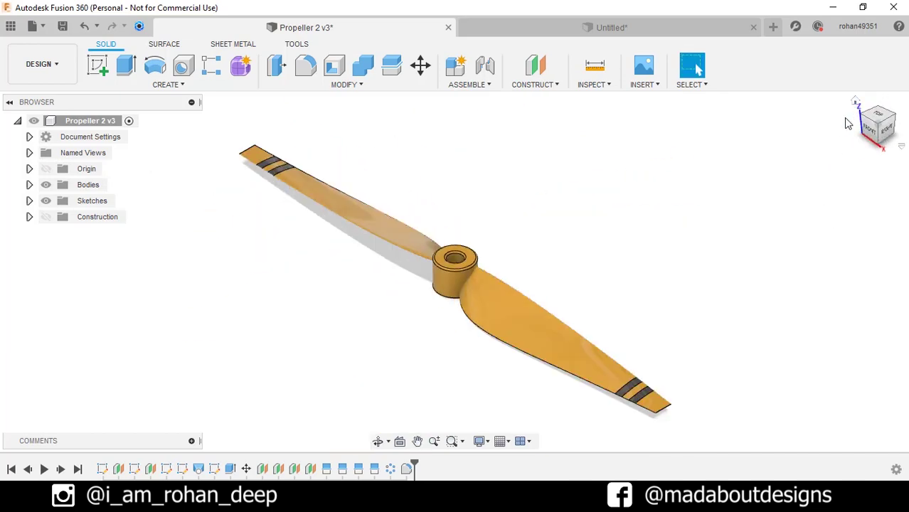